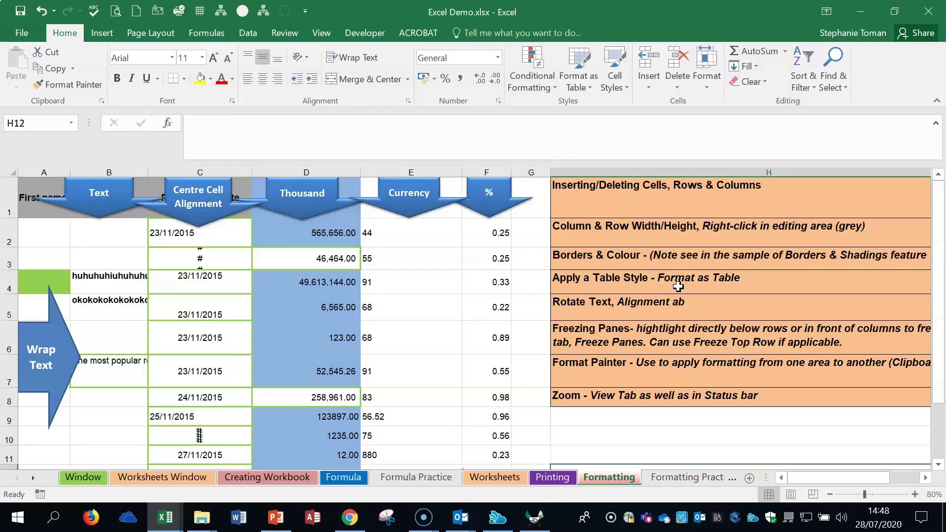
Insert two blank cells at C2:C3, shifting column C's dates down two rows
{"action": "left_click", "coordinate": [680, 196]}
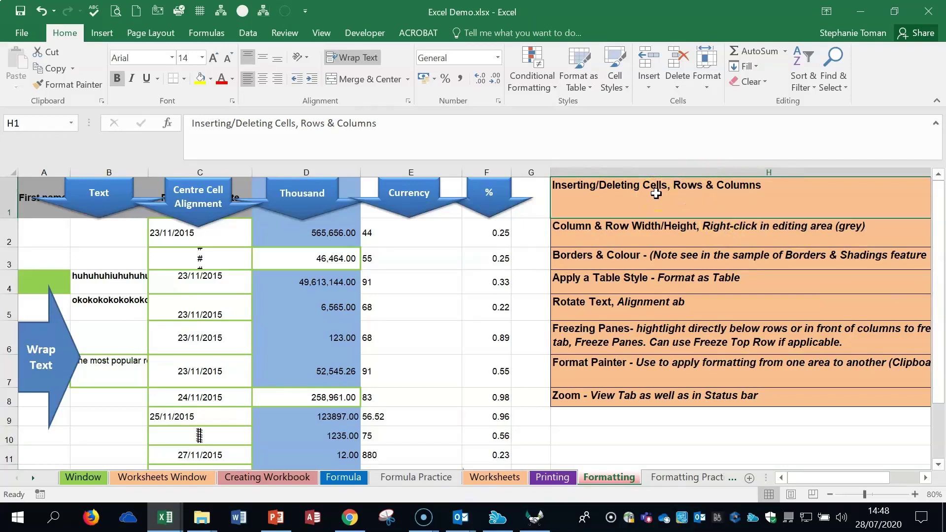
{"action": "left_click_drag", "start_coordinate": [9, 354], "coordinate": [8, 347]}
{"action": "left_click_drag", "start_coordinate": [182, 228], "coordinate": [179, 258]}
{"action": "right_click", "coordinate": [179, 259]}
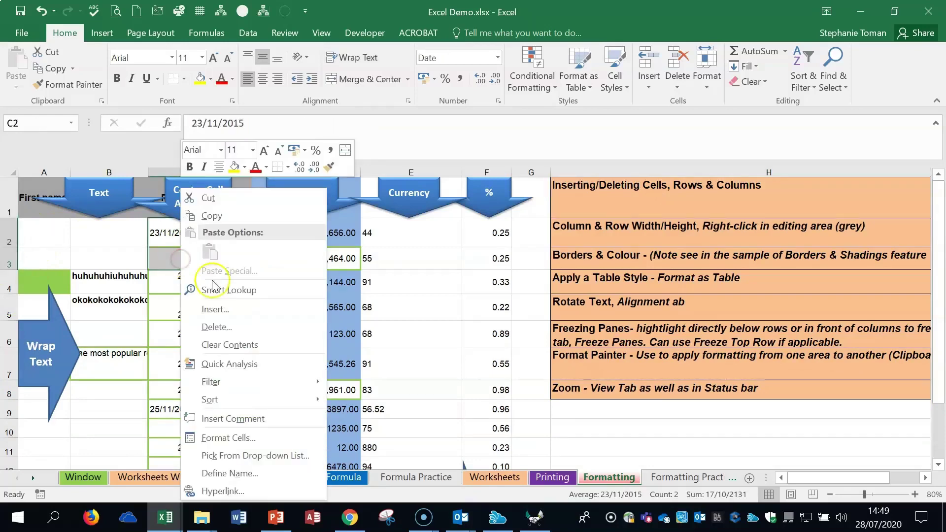
{"action": "left_click", "coordinate": [217, 309]}
{"action": "left_click", "coordinate": [173, 293]}
{"action": "left_click", "coordinate": [191, 351]}
{"action": "left_click", "coordinate": [210, 258]}
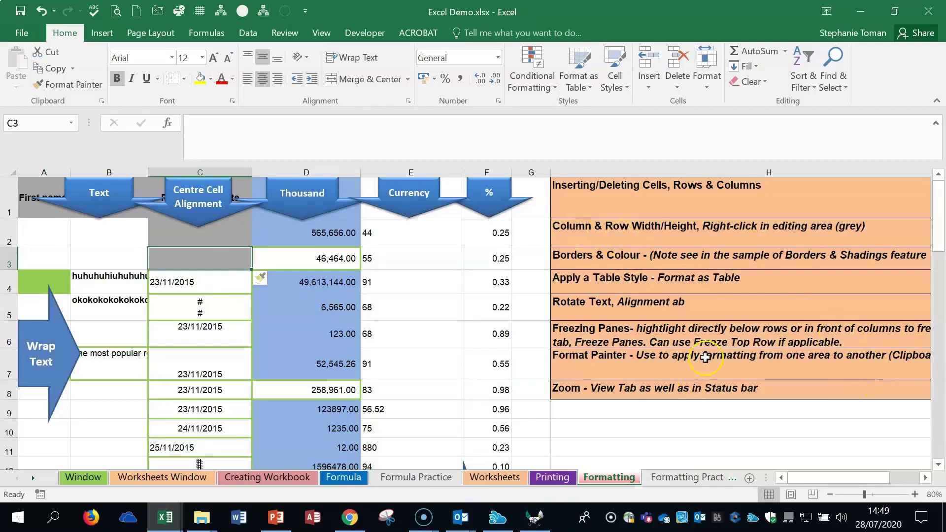
{"action": "left_click", "coordinate": [426, 169]}
{"action": "right_click", "coordinate": [427, 171]}
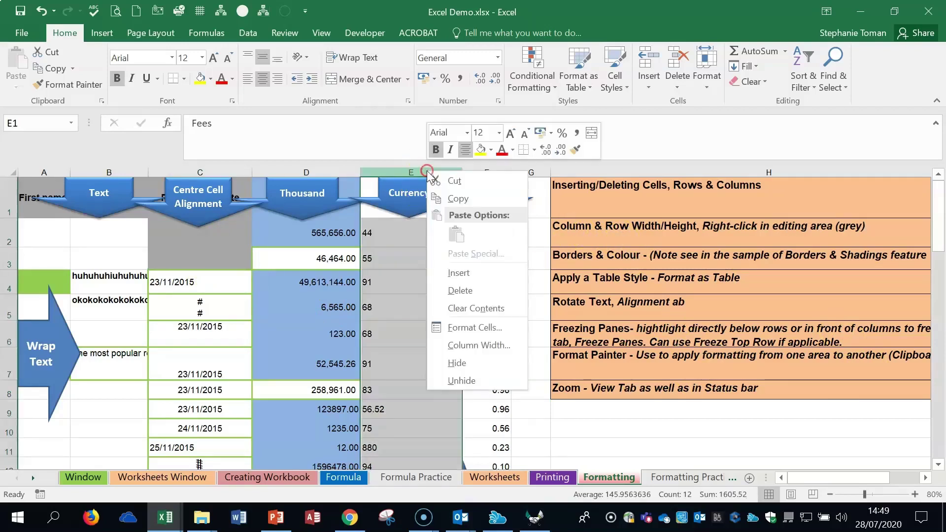
{"action": "left_click", "coordinate": [494, 345]}
{"action": "left_click", "coordinate": [529, 361]}
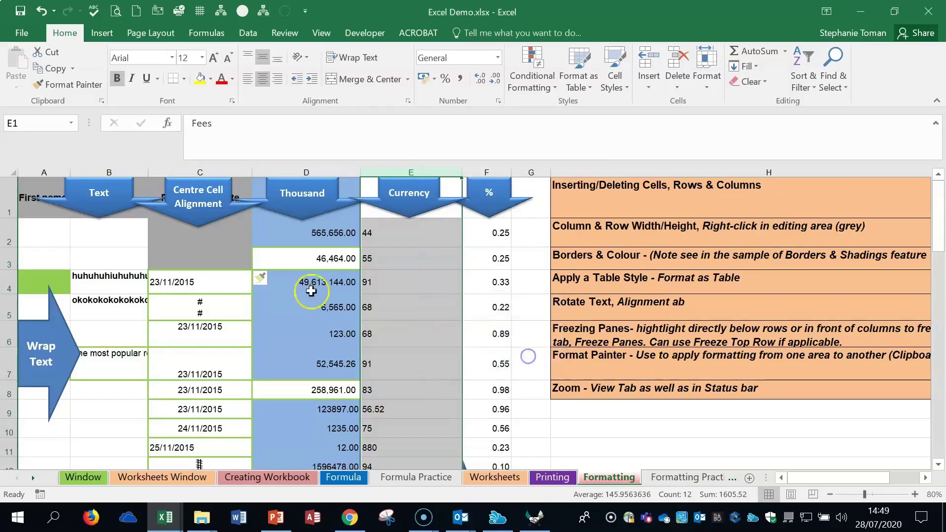
{"action": "right_click", "coordinate": [11, 258]}
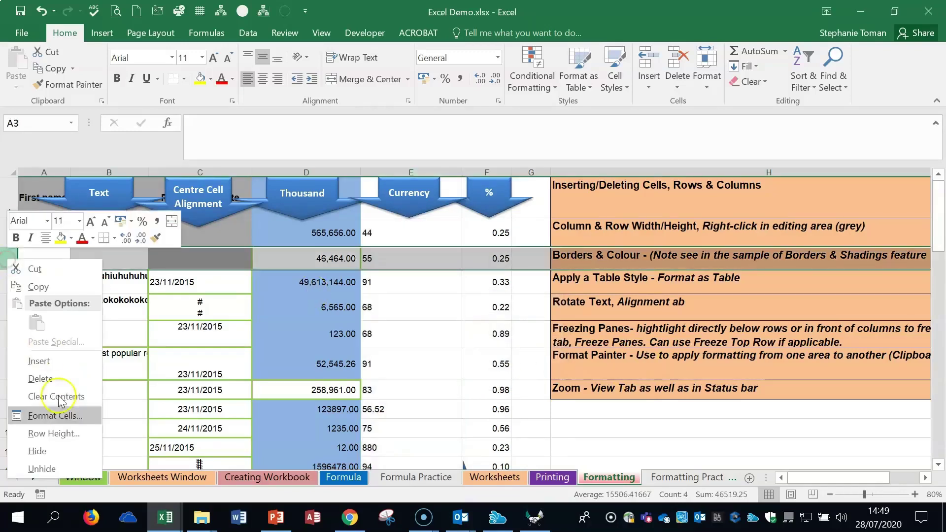
{"action": "left_click", "coordinate": [53, 429]}
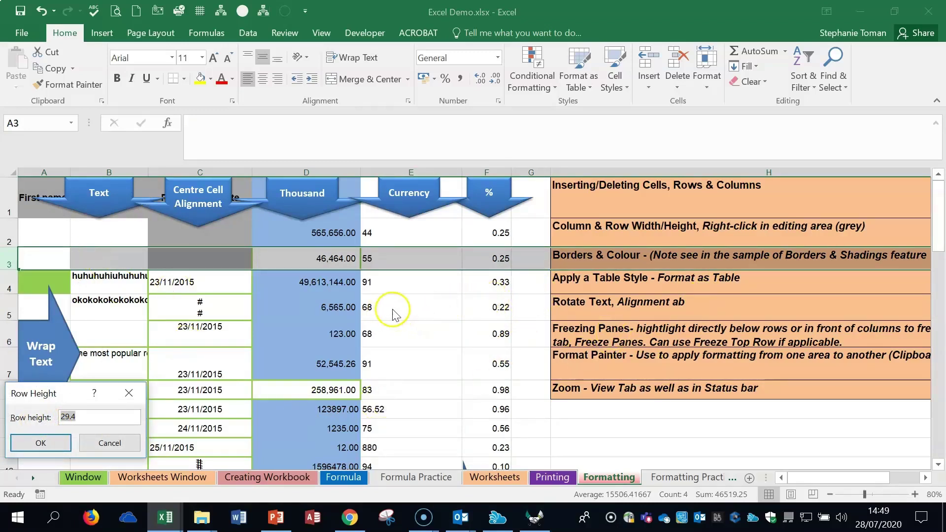
{"action": "key", "text": "Escape"}
{"action": "left_click", "coordinate": [405, 311]}
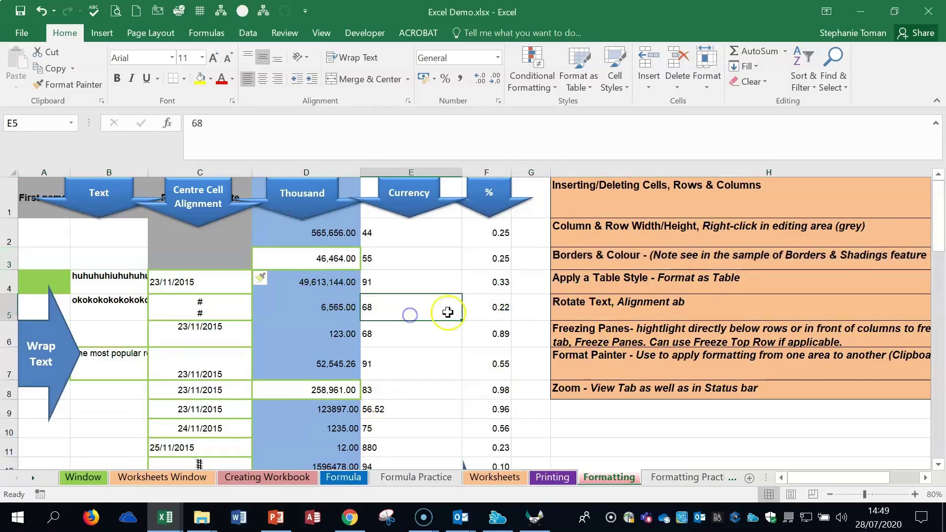
{"action": "left_click_drag", "start_coordinate": [43, 234], "coordinate": [92, 290]}
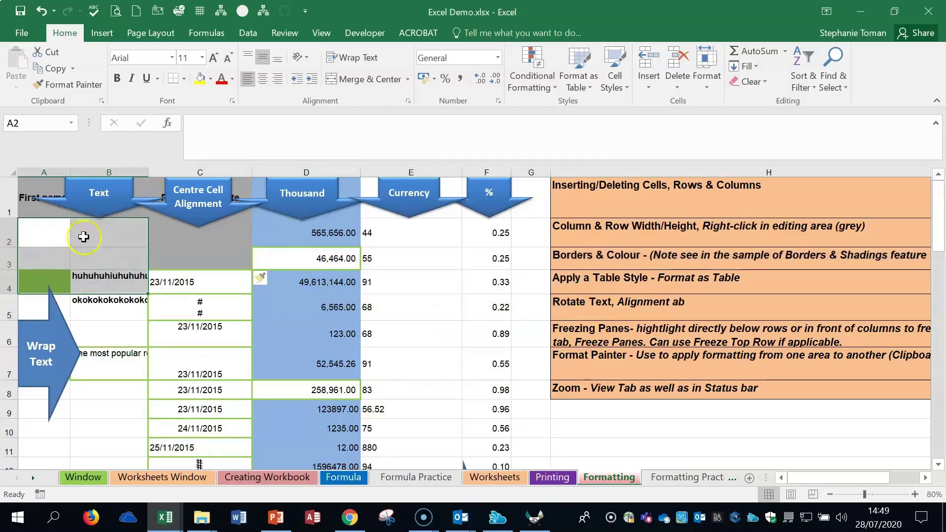
Apply red outline and inside borders with a thicker solid line style to A2:B4
{"action": "left_click", "coordinate": [185, 79]}
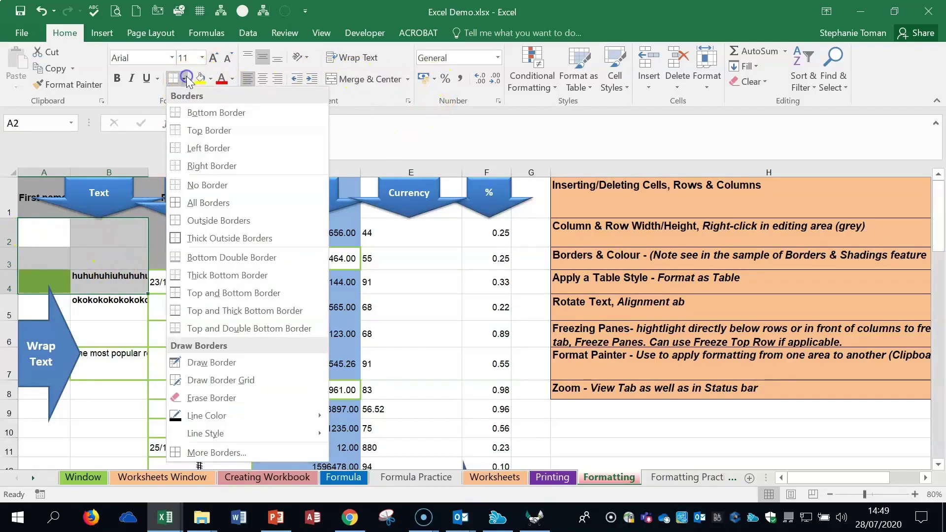
{"action": "left_click", "coordinate": [213, 452]}
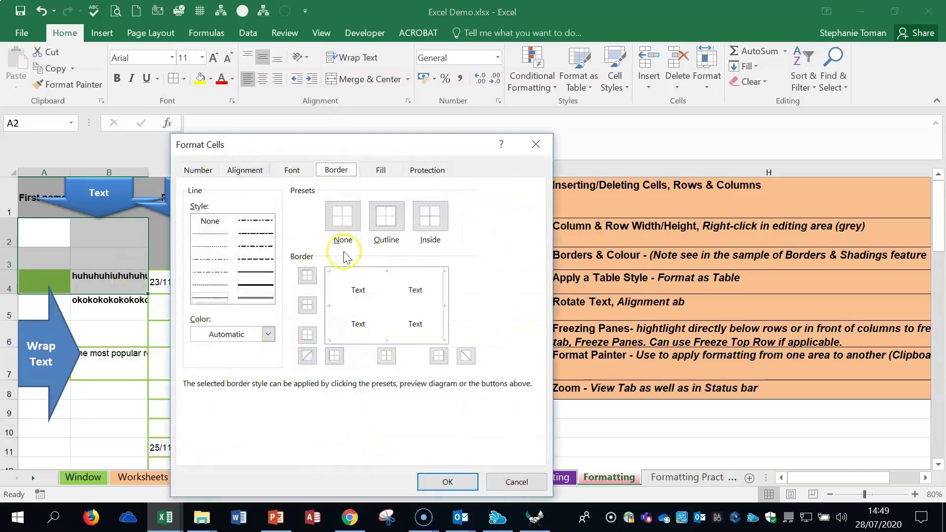
{"action": "left_click", "coordinate": [384, 216]}
{"action": "left_click", "coordinate": [430, 217]}
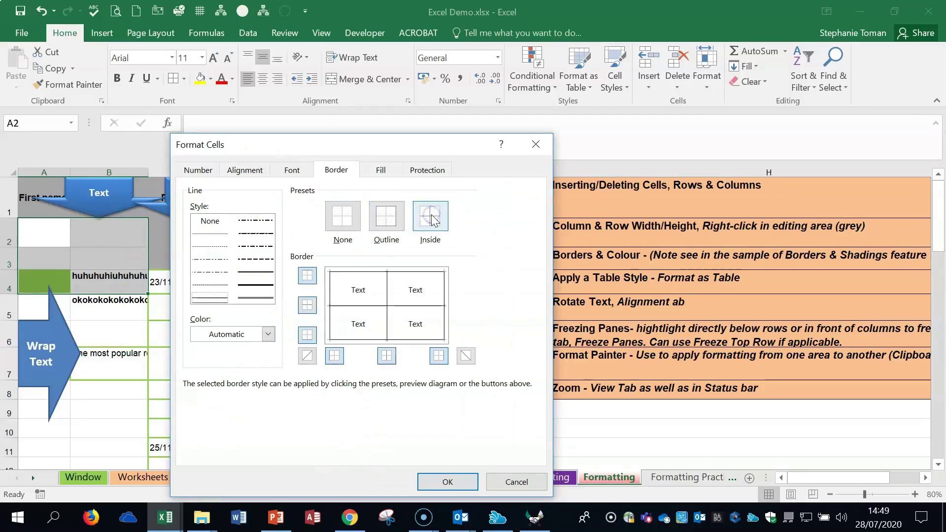
{"action": "left_click", "coordinate": [268, 334]}
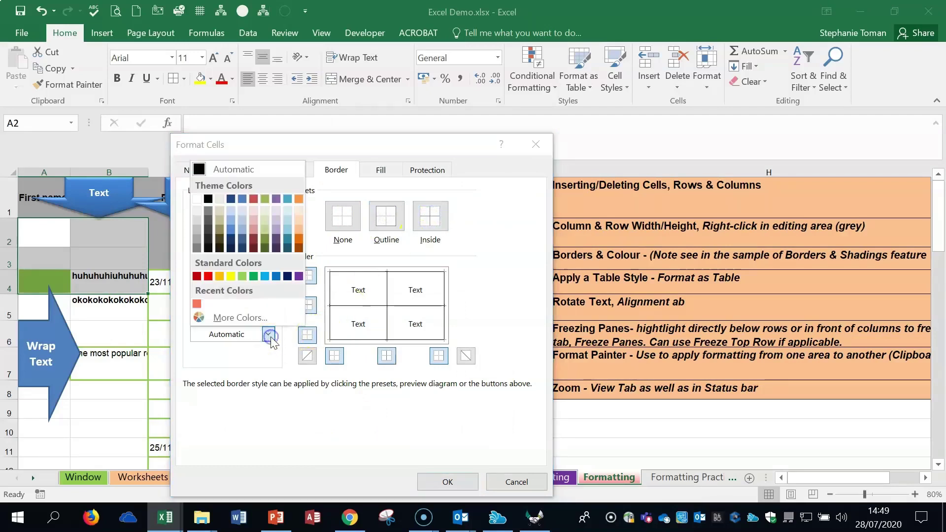
{"action": "left_click", "coordinate": [209, 277]}
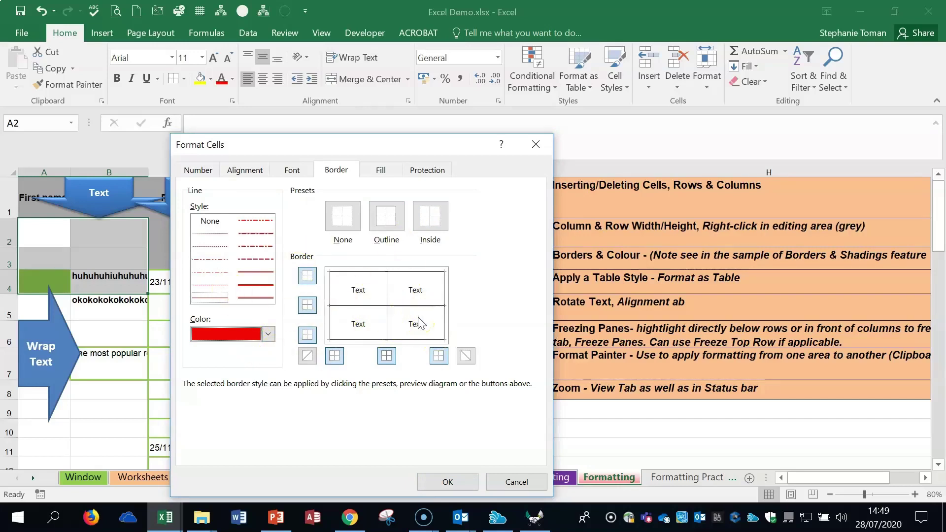
{"action": "left_click", "coordinate": [387, 214]}
{"action": "left_click", "coordinate": [436, 219]}
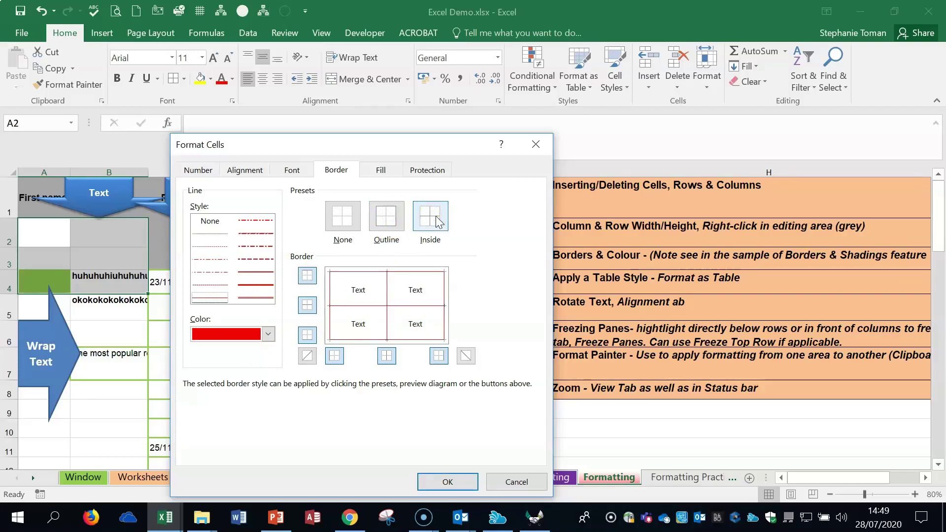
{"action": "left_click", "coordinate": [255, 287]}
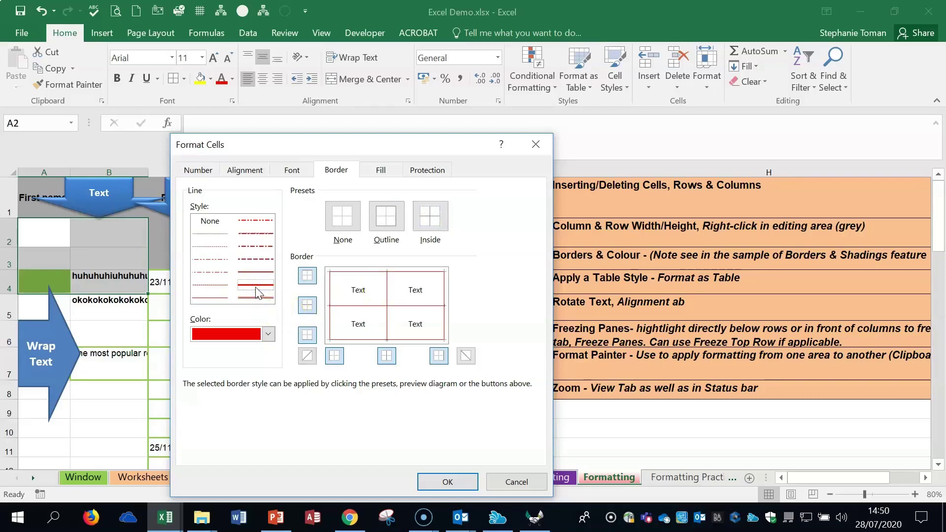
{"action": "left_click", "coordinate": [429, 481]}
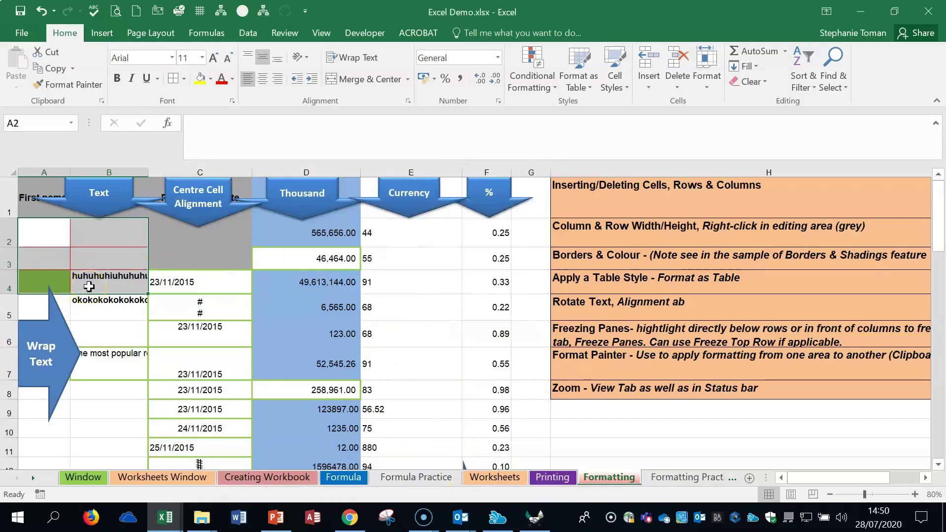
Look over the notes in H4 and H8 and the long text in B4 and B7
{"action": "left_click", "coordinate": [662, 283]}
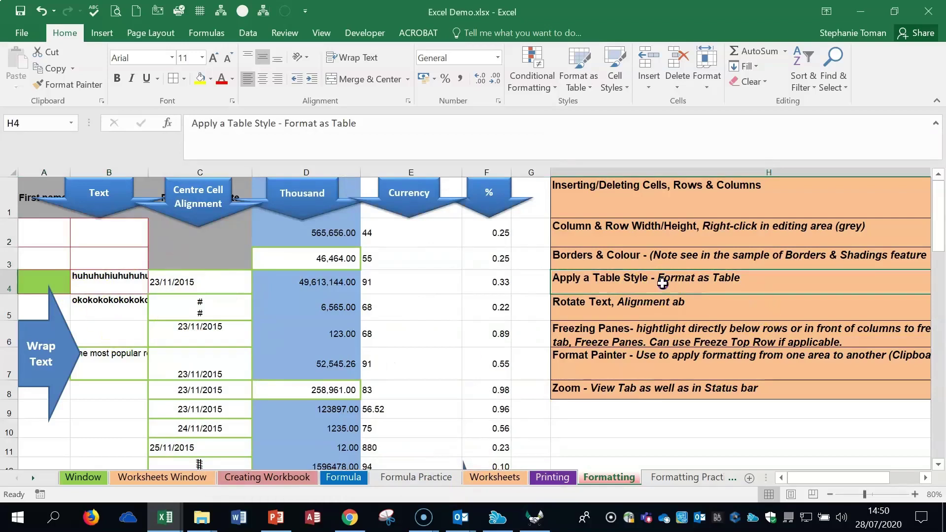
{"action": "left_click", "coordinate": [663, 387]}
{"action": "left_click", "coordinate": [658, 277]}
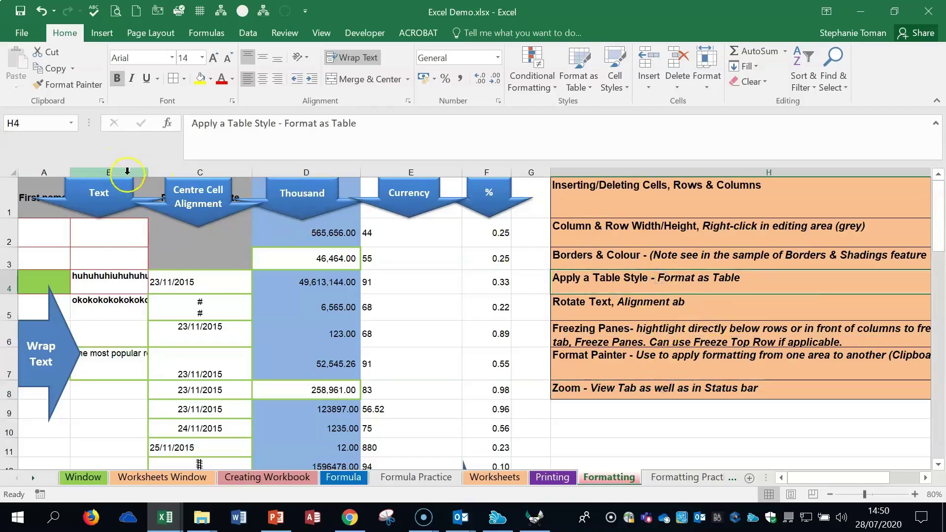
{"action": "left_click", "coordinate": [88, 270]}
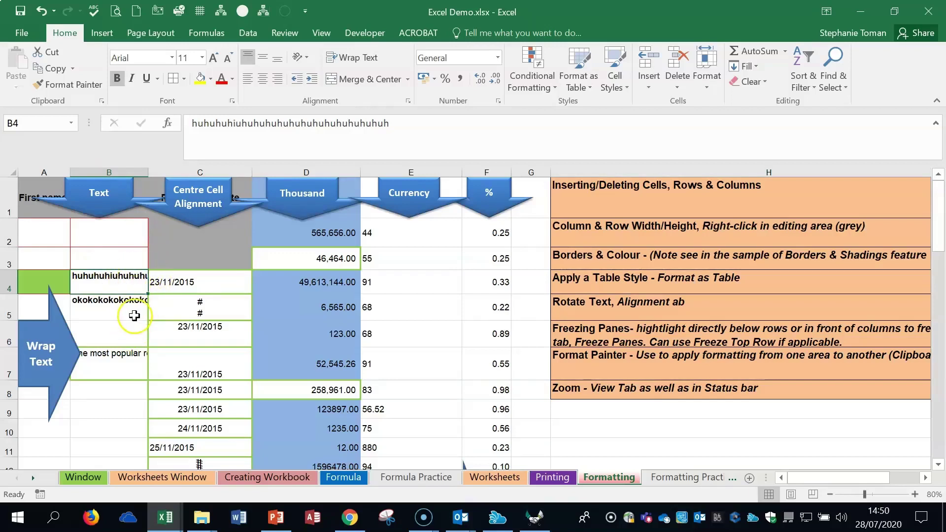
{"action": "left_click", "coordinate": [113, 358]}
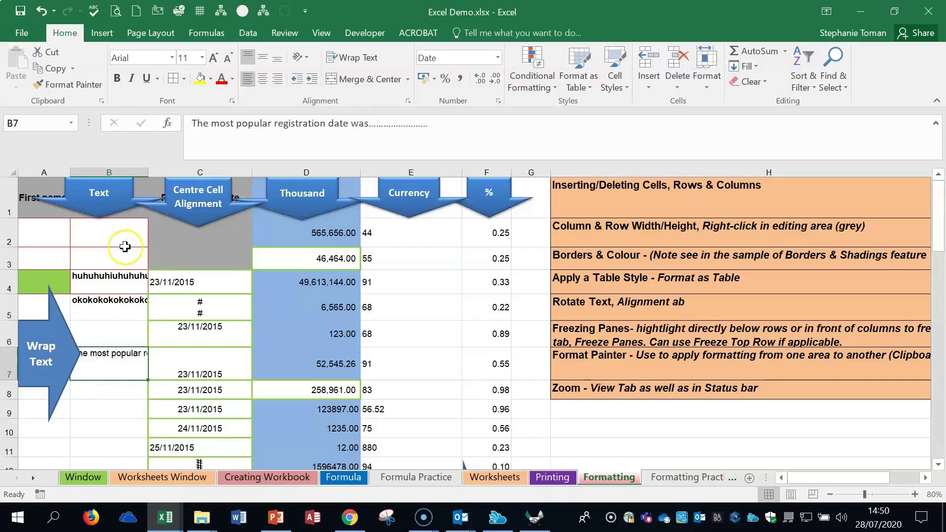
Turn on Wrap Text for all of column B, toggling it off and back on
{"action": "left_click", "coordinate": [106, 169]}
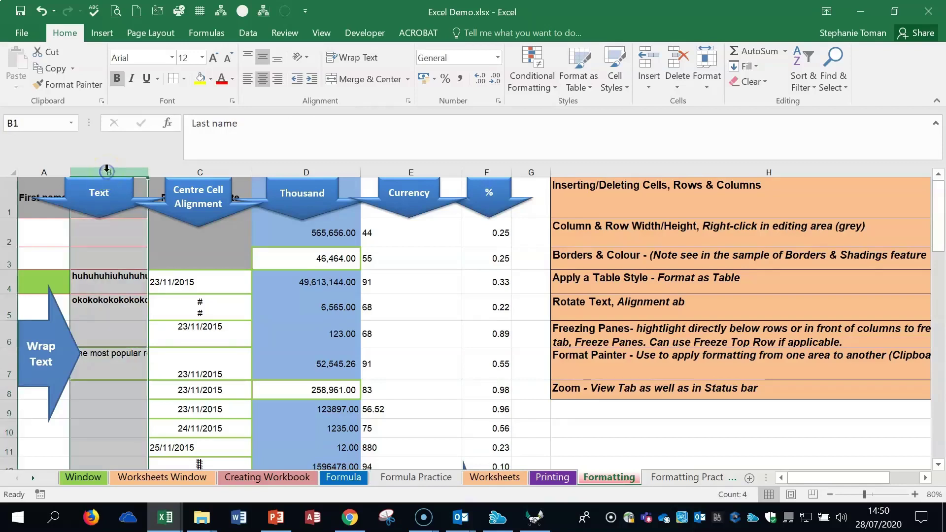
{"action": "left_click", "coordinate": [371, 59]}
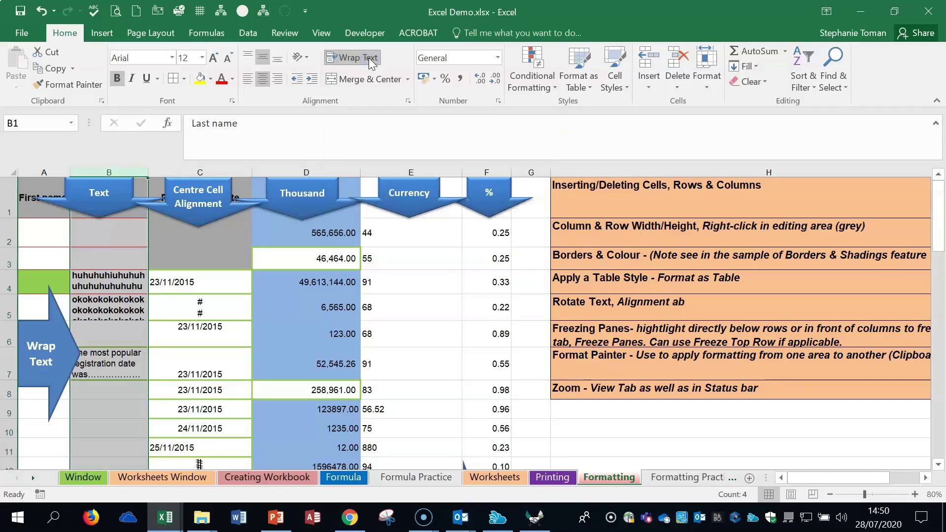
{"action": "left_click", "coordinate": [371, 59]}
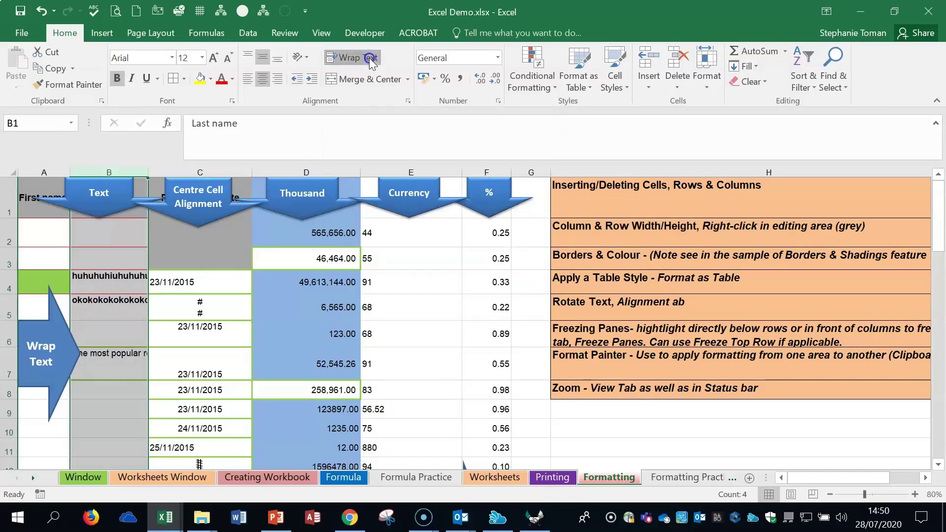
{"action": "left_click", "coordinate": [371, 59]}
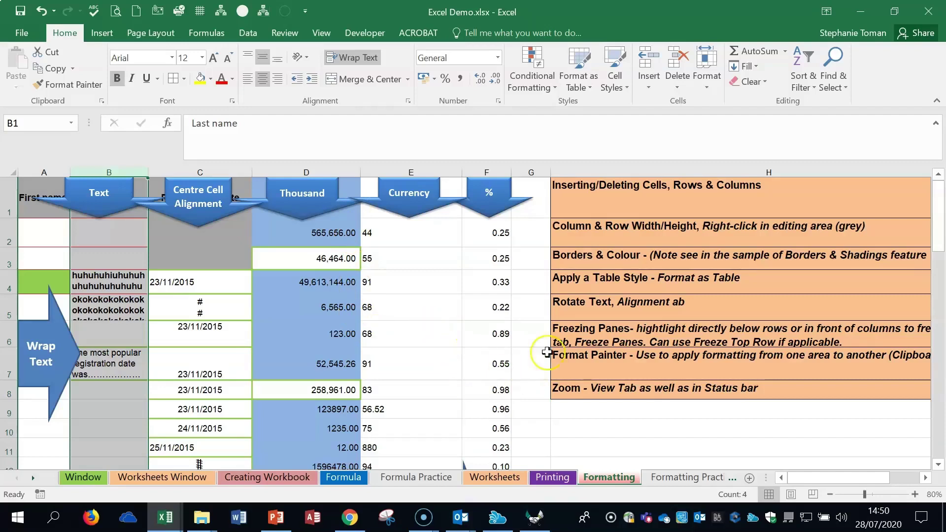
Format C7:F11 with a medium table style, then undo it to remove the table formatting
{"action": "left_click", "coordinate": [720, 284]}
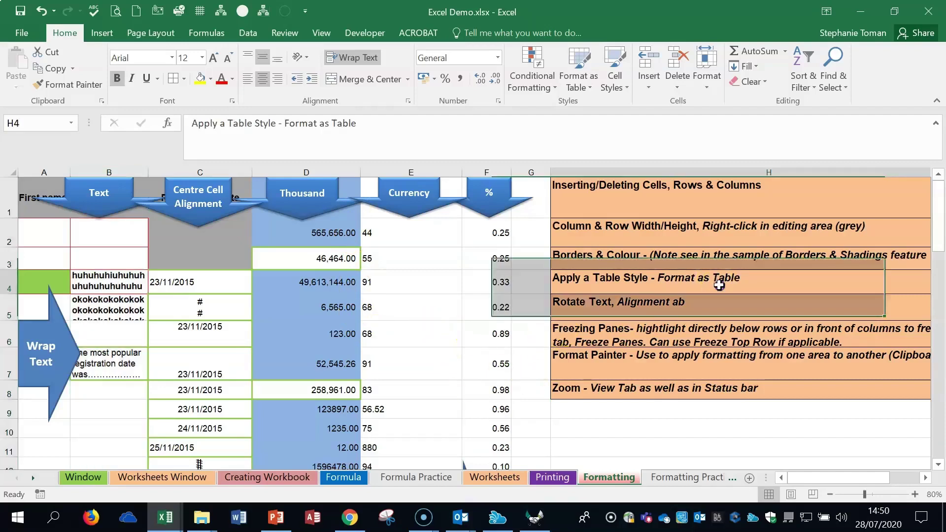
{"action": "left_click", "coordinate": [45, 232]}
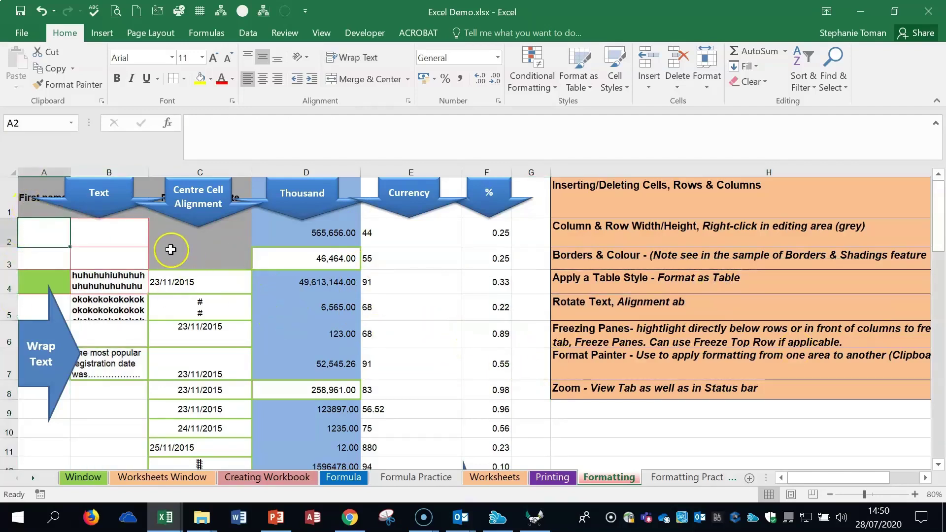
{"action": "left_click_drag", "start_coordinate": [171, 362], "coordinate": [490, 440]}
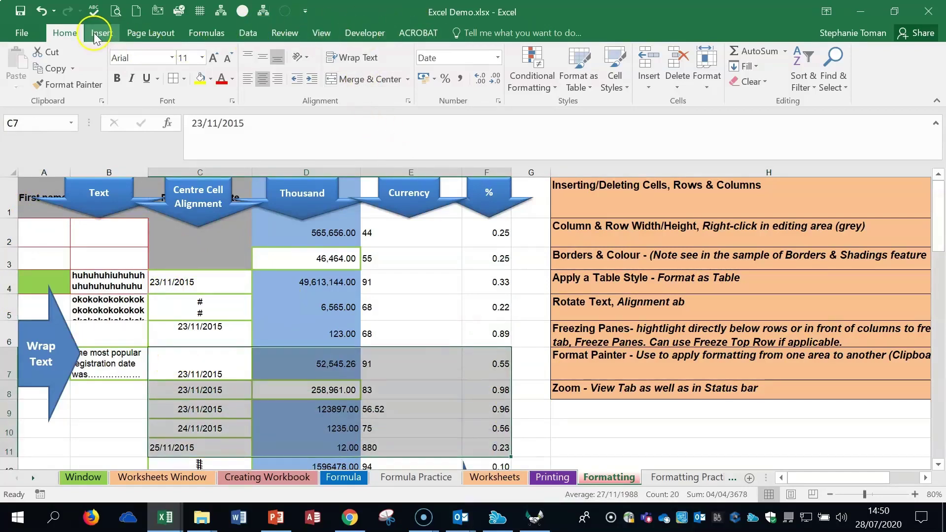
{"action": "left_click", "coordinate": [588, 88]}
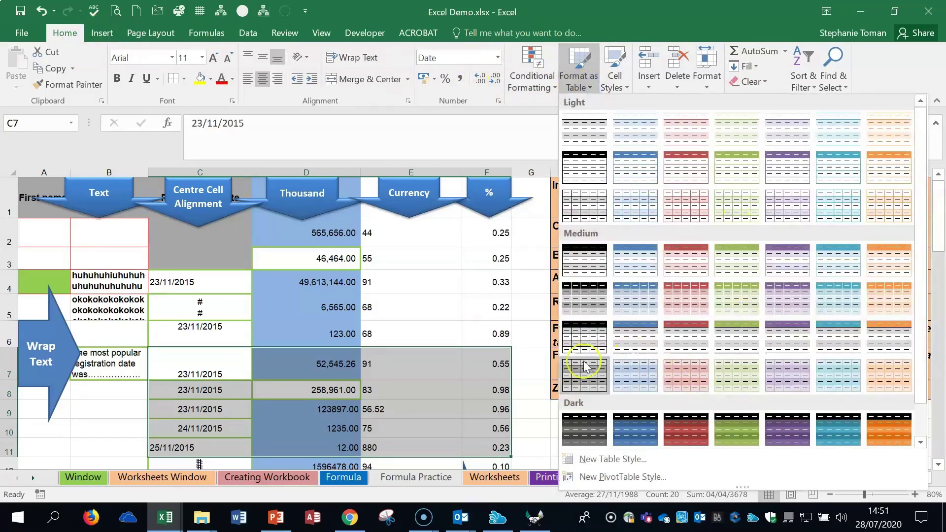
{"action": "left_click", "coordinate": [582, 345]}
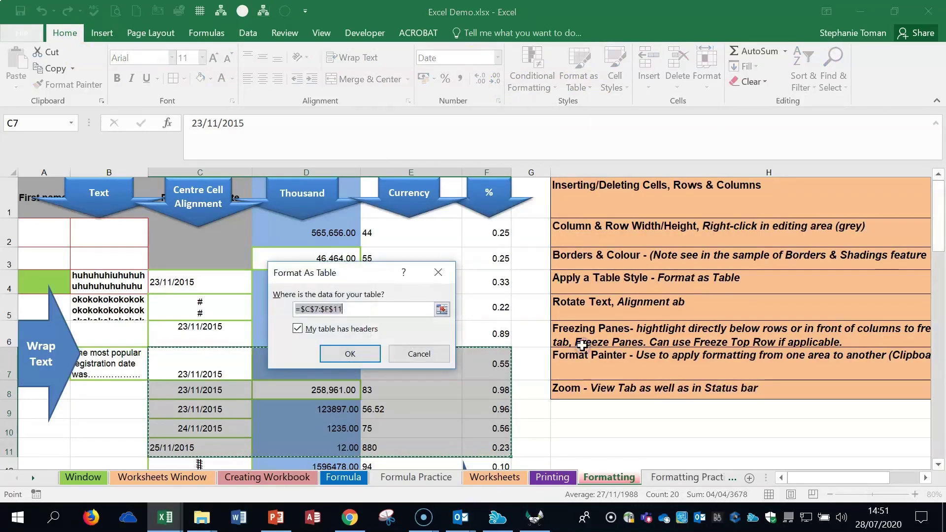
{"action": "left_click", "coordinate": [345, 355]}
{"action": "left_click", "coordinate": [344, 354]}
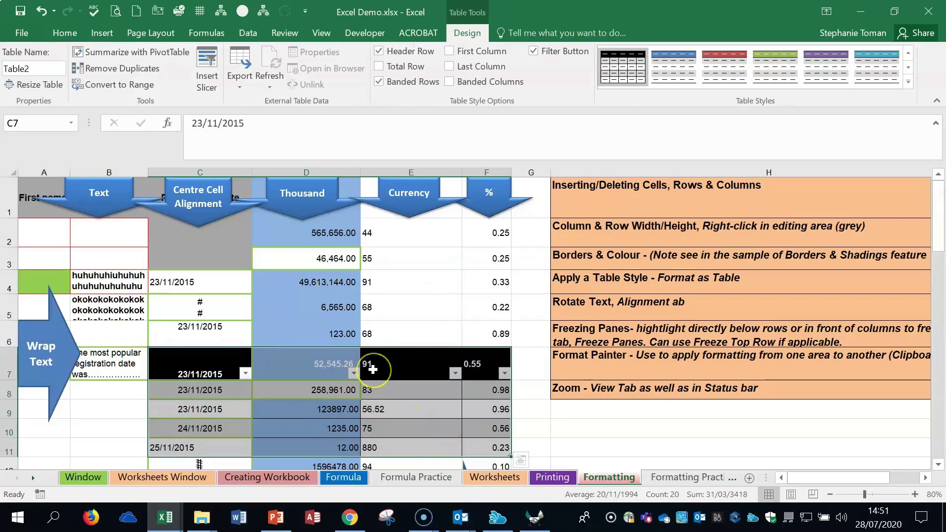
{"action": "left_click", "coordinate": [41, 10]}
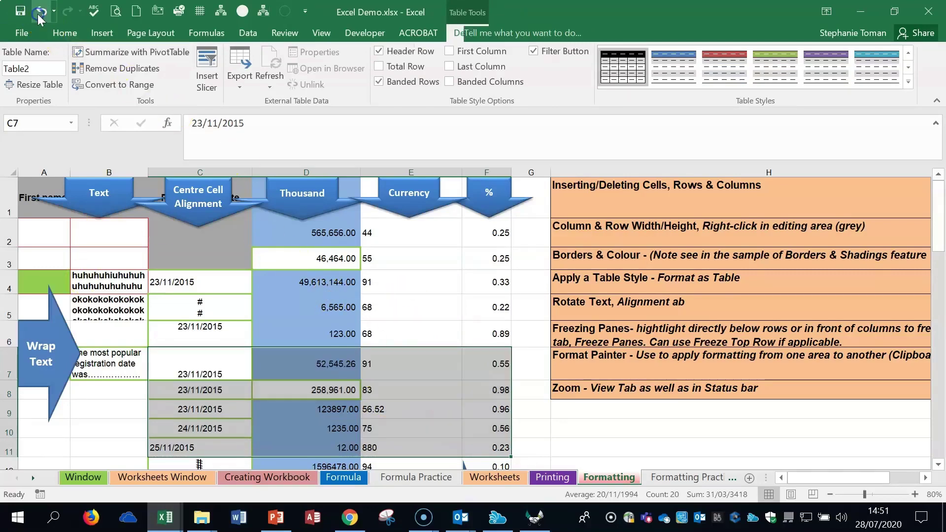
{"action": "left_click", "coordinate": [671, 314]}
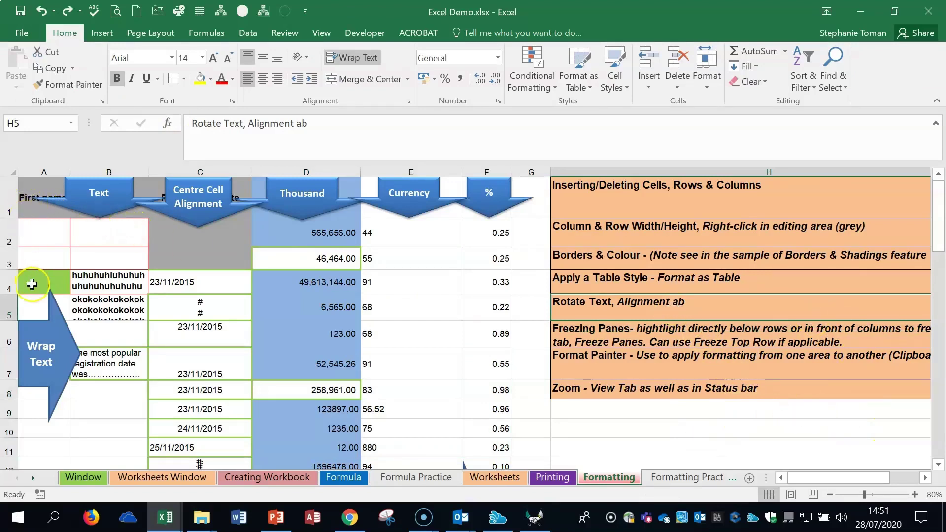
Try Vertical Text and Rotate Text Up on B4, settling on Rotate Text Down
{"action": "left_click", "coordinate": [89, 275]}
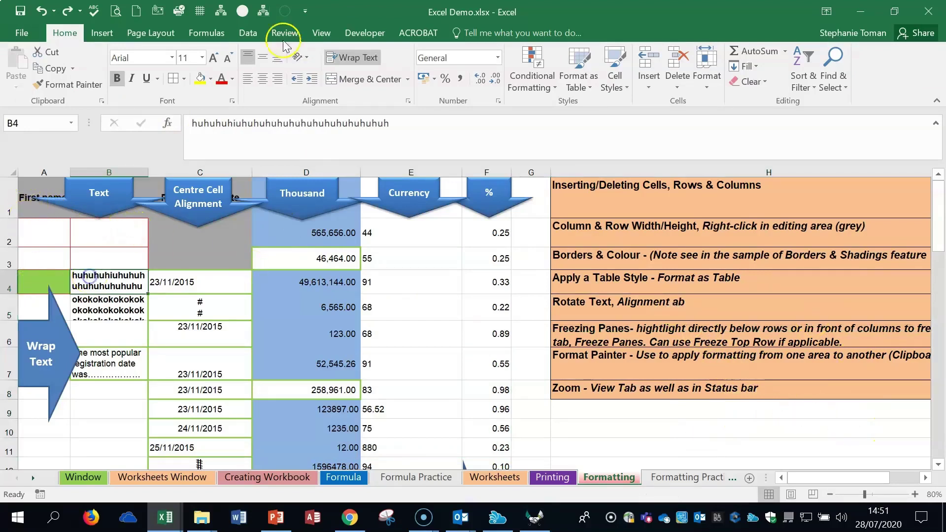
{"action": "left_click", "coordinate": [307, 58]}
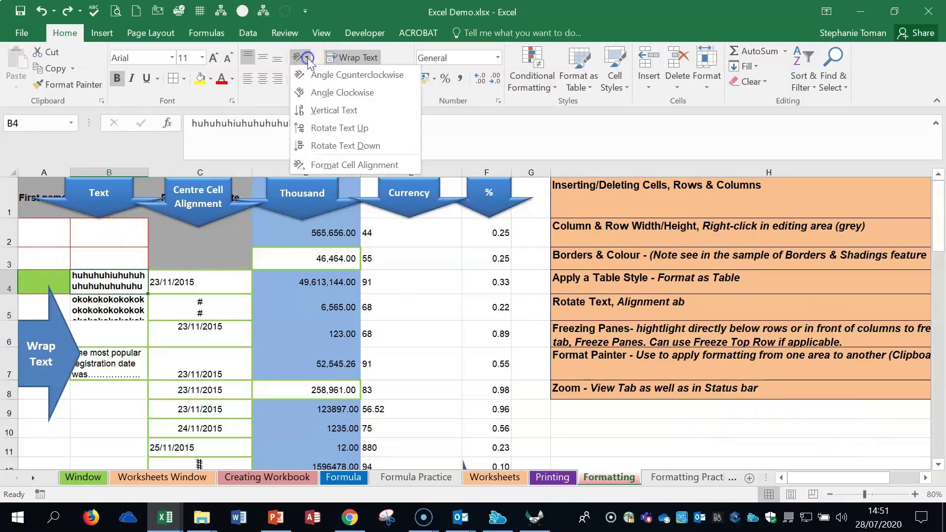
{"action": "left_click", "coordinate": [320, 110]}
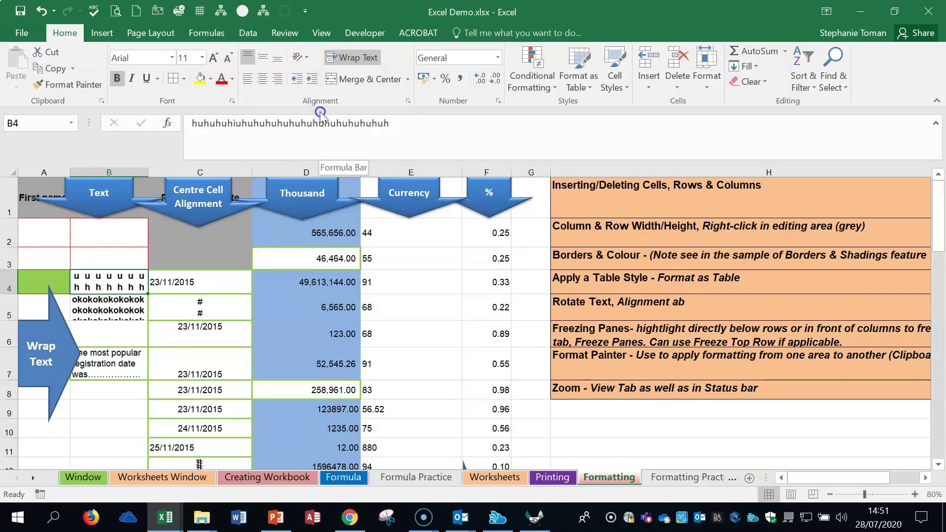
{"action": "left_click", "coordinate": [309, 65]}
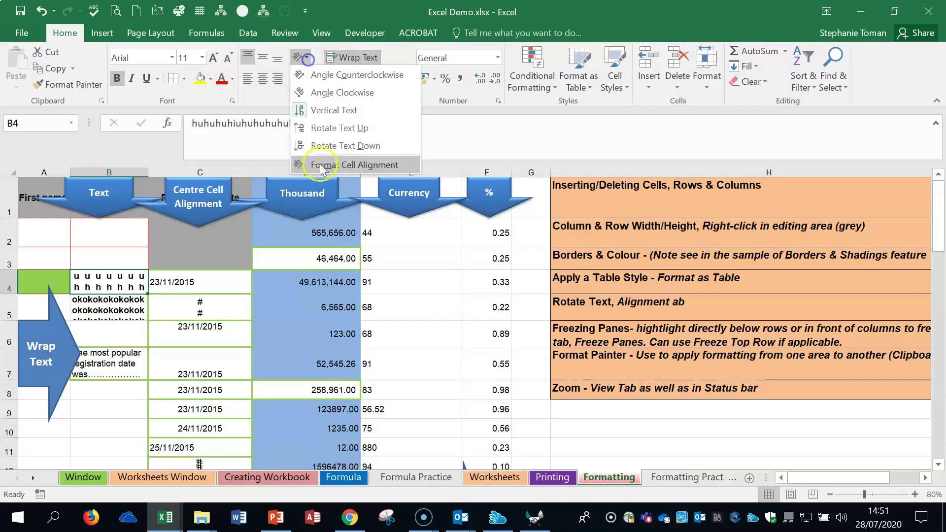
{"action": "left_click", "coordinate": [327, 127]}
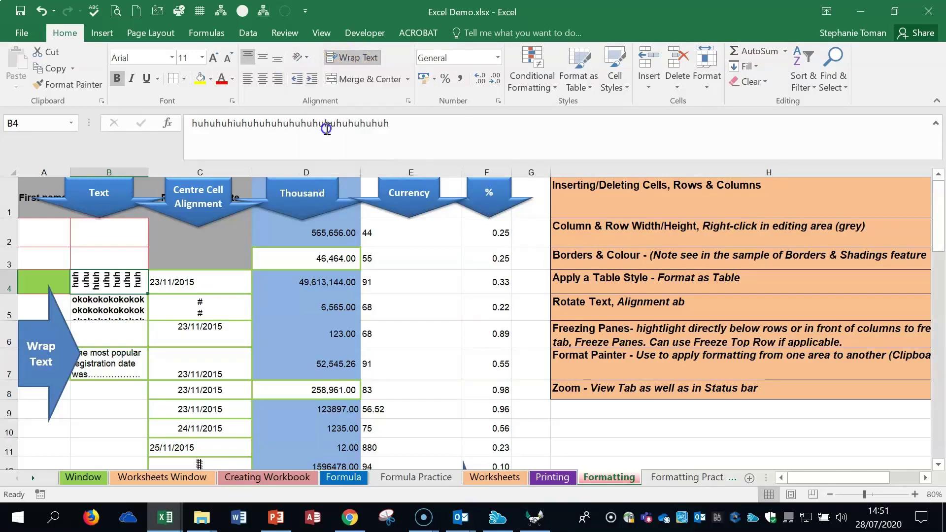
{"action": "left_click", "coordinate": [302, 58]}
{"action": "left_click", "coordinate": [340, 147]}
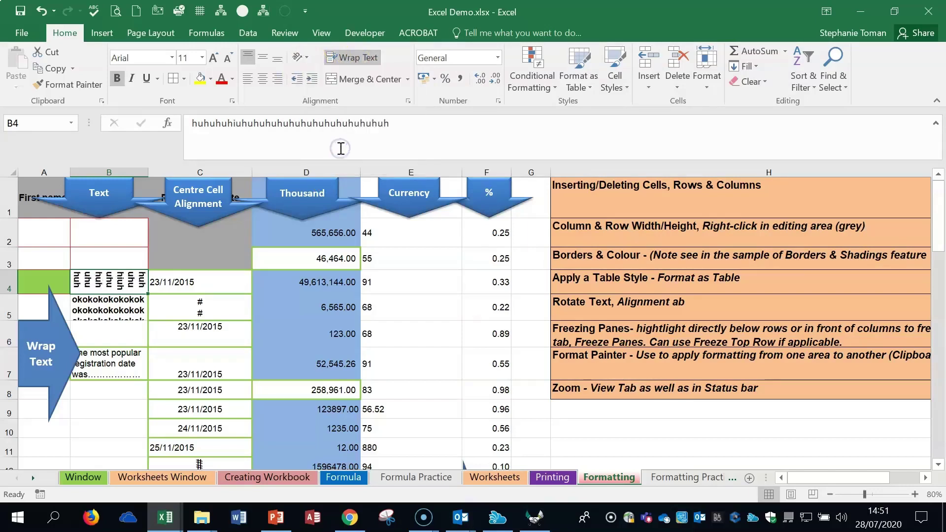
{"action": "left_click", "coordinate": [677, 335]}
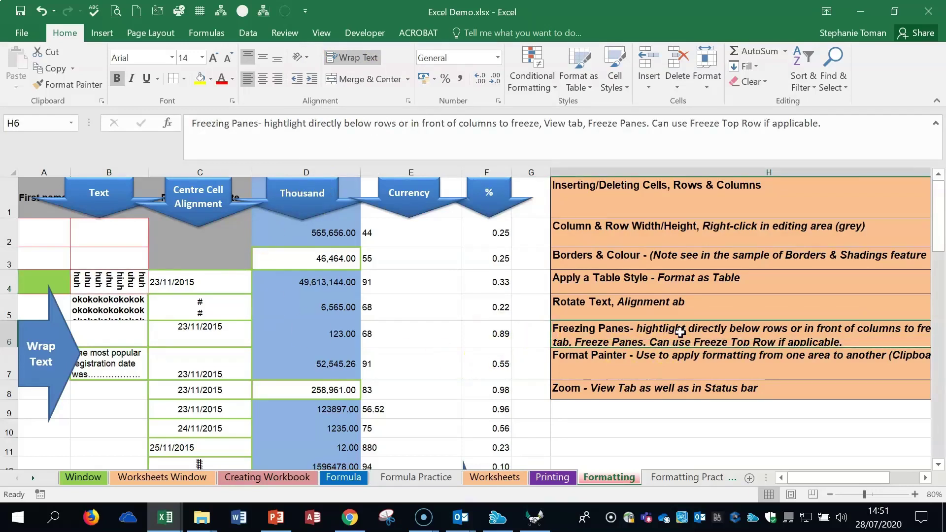
Freeze the top row from the View tab, scroll to test it, then unfreeze
{"action": "left_click", "coordinate": [10, 238]}
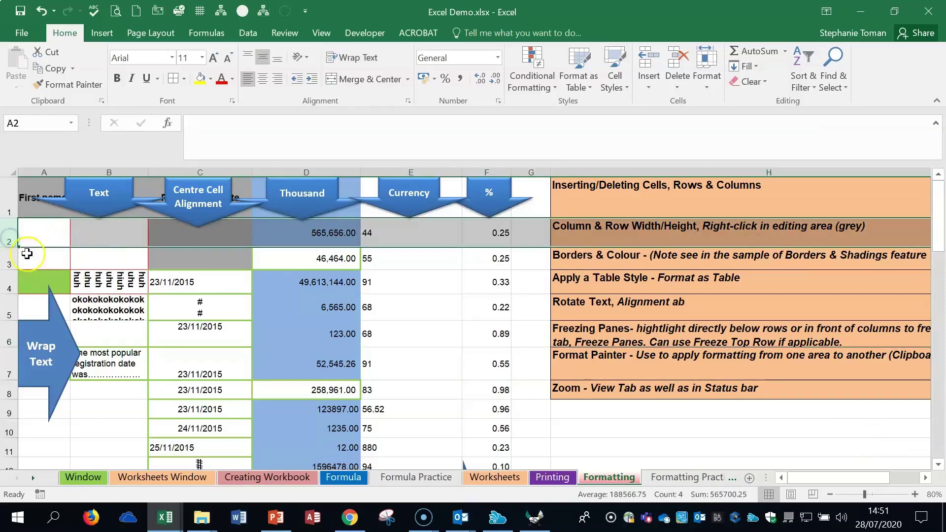
{"action": "left_click", "coordinate": [45, 235]}
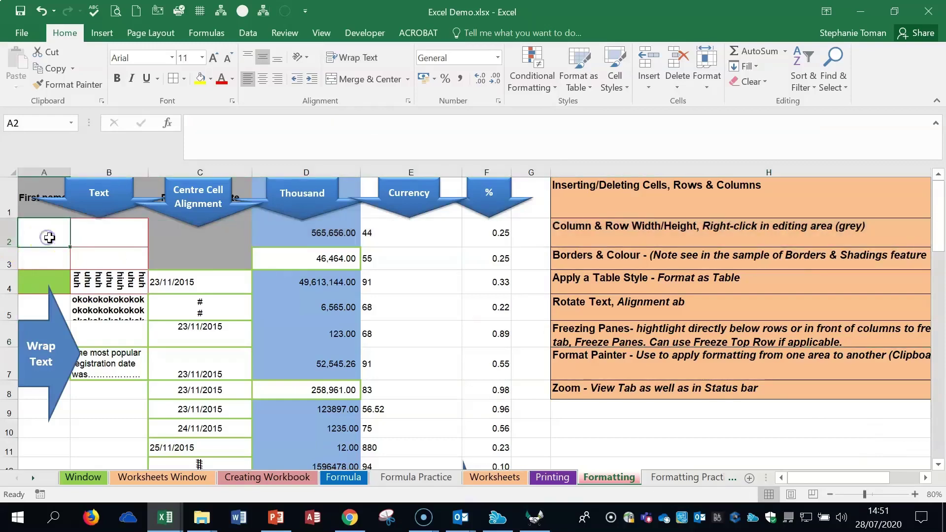
{"action": "left_click", "coordinate": [320, 34]}
{"action": "left_click", "coordinate": [456, 87]}
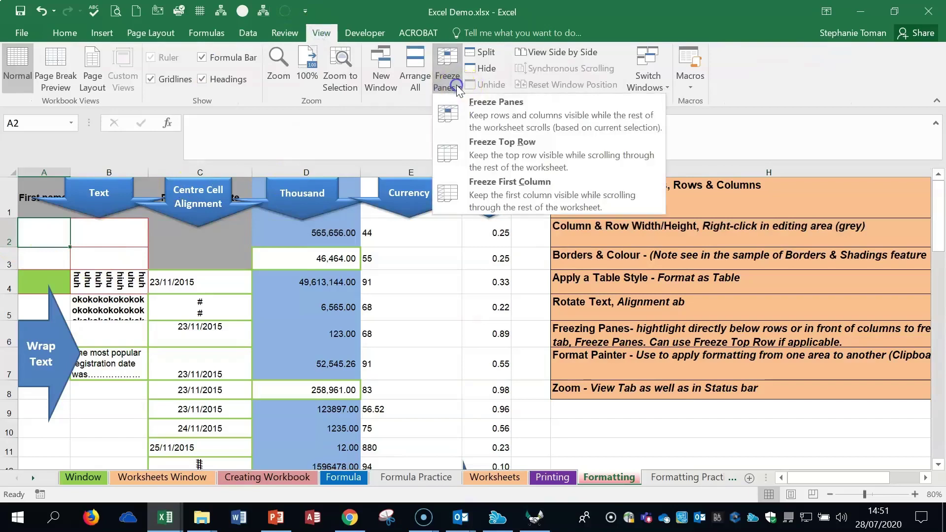
{"action": "left_click", "coordinate": [544, 160]}
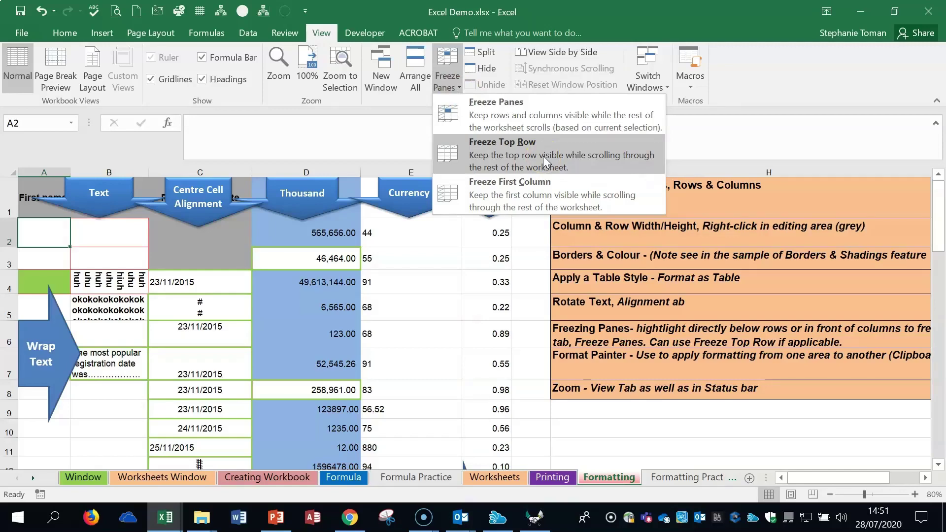
{"action": "left_click", "coordinate": [543, 156]}
{"action": "scroll", "coordinate": [451, 288], "scroll_direction": "down", "scroll_amount": 2}
{"action": "scroll", "coordinate": [452, 288], "scroll_direction": "up", "scroll_amount": 2}
{"action": "scroll", "coordinate": [452, 288], "scroll_direction": "down", "scroll_amount": 1}
{"action": "scroll", "coordinate": [453, 289], "scroll_direction": "up", "scroll_amount": 1}
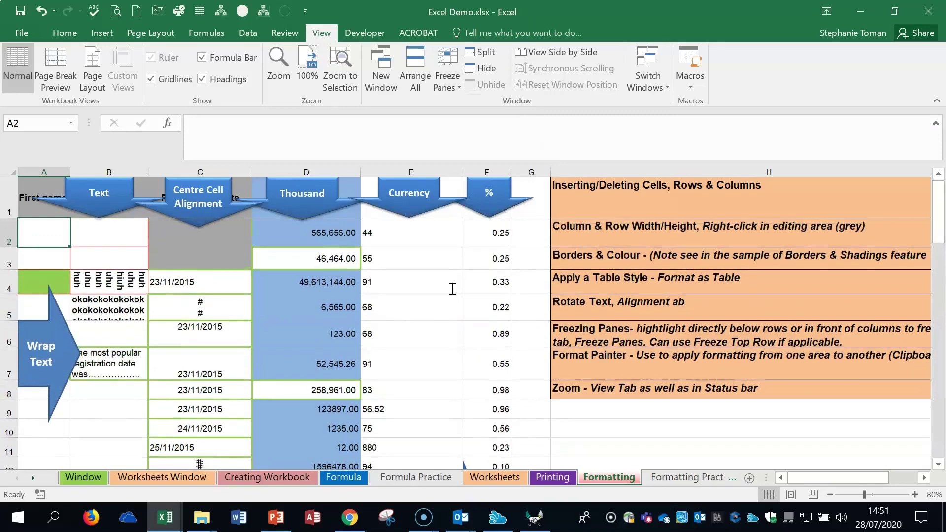
{"action": "left_click", "coordinate": [447, 80]}
{"action": "left_click", "coordinate": [507, 112]}
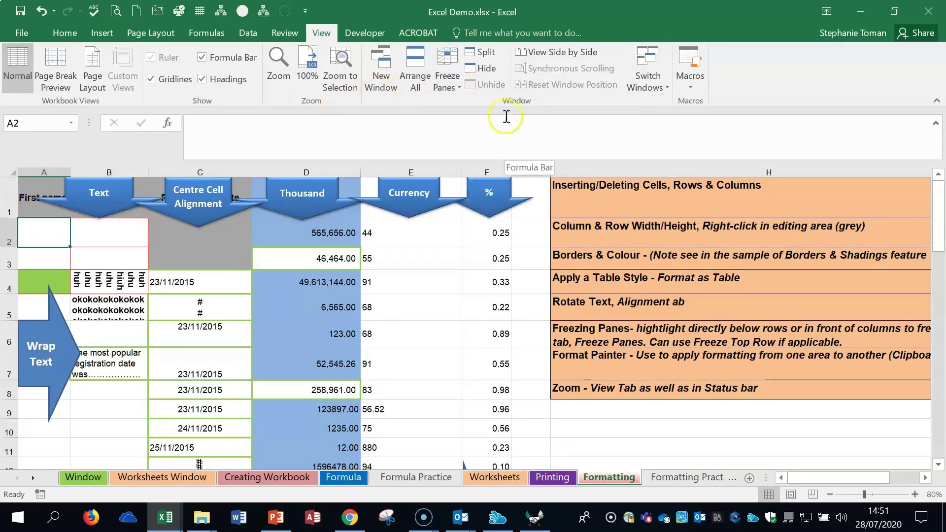
Freeze rows 1–3 by selecting row 4, scroll to test, then unfreeze them
{"action": "left_click", "coordinate": [10, 285]}
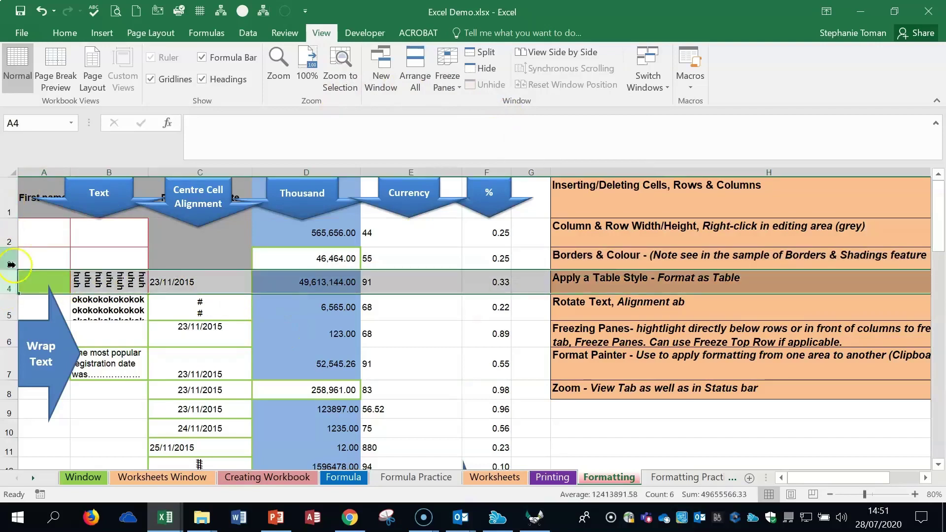
{"action": "left_click", "coordinate": [10, 279]}
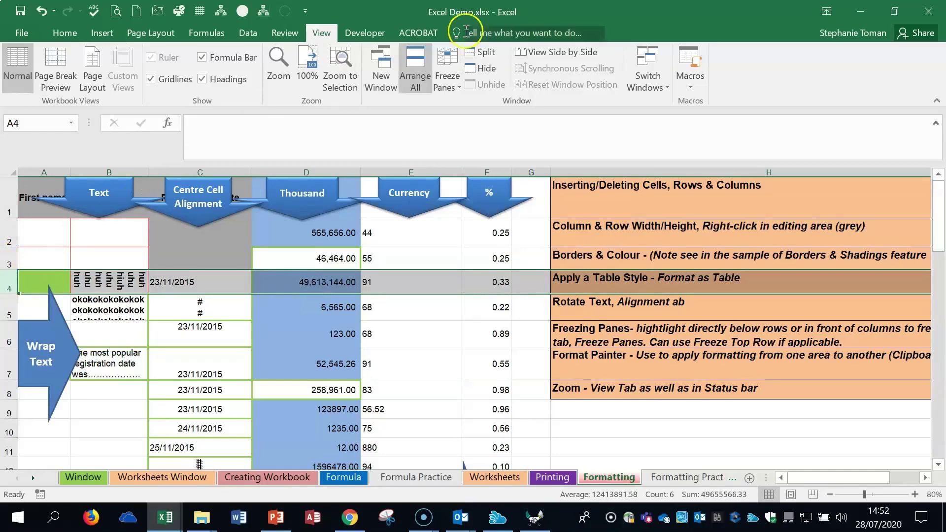
{"action": "left_click", "coordinate": [447, 82]}
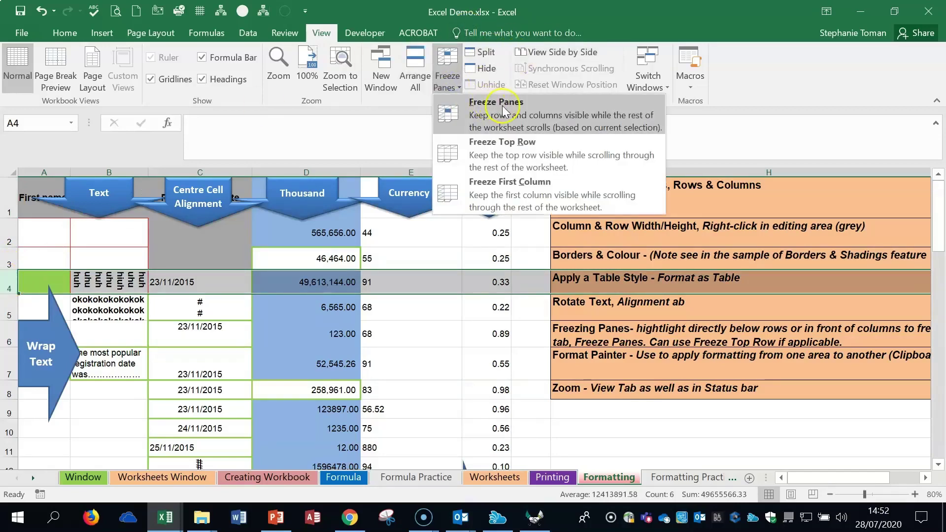
{"action": "left_click", "coordinate": [503, 108]}
{"action": "scroll", "coordinate": [443, 230], "scroll_direction": "down", "scroll_amount": 13}
{"action": "scroll", "coordinate": [444, 230], "scroll_direction": "up", "scroll_amount": 13}
{"action": "scroll", "coordinate": [444, 230], "scroll_direction": "down", "scroll_amount": 13}
{"action": "scroll", "coordinate": [444, 230], "scroll_direction": "up", "scroll_amount": 13}
{"action": "scroll", "coordinate": [444, 230], "scroll_direction": "down", "scroll_amount": 13}
{"action": "scroll", "coordinate": [445, 230], "scroll_direction": "up", "scroll_amount": 13}
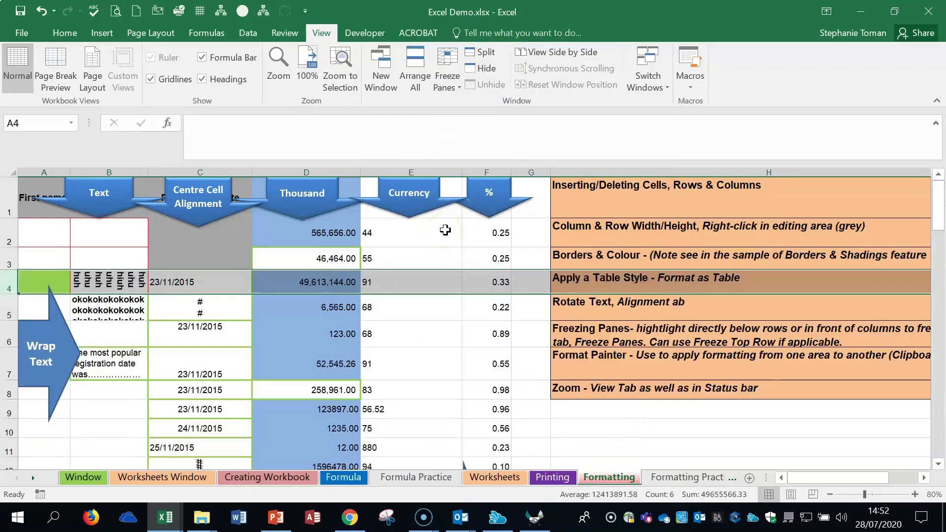
{"action": "left_click", "coordinate": [447, 81]}
{"action": "left_click", "coordinate": [491, 109]}
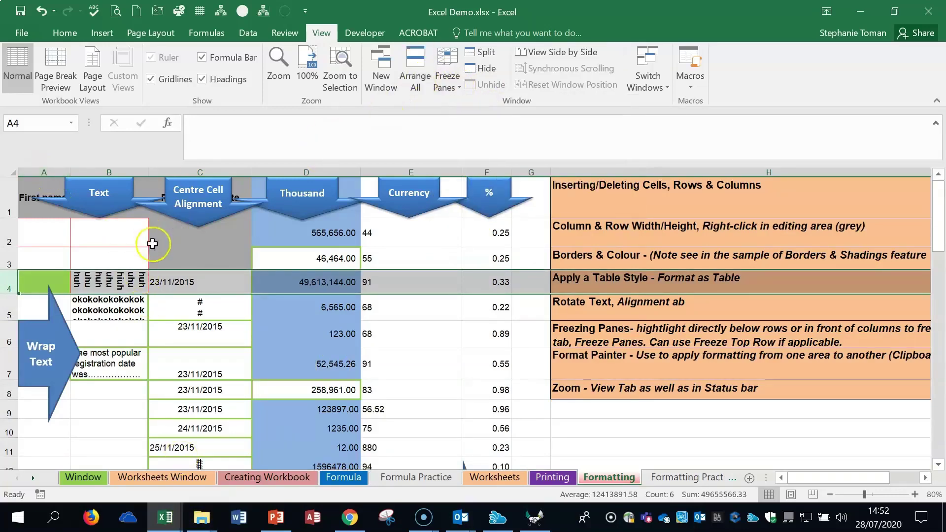
{"action": "left_click", "coordinate": [43, 232]}
{"action": "left_click", "coordinate": [450, 87]}
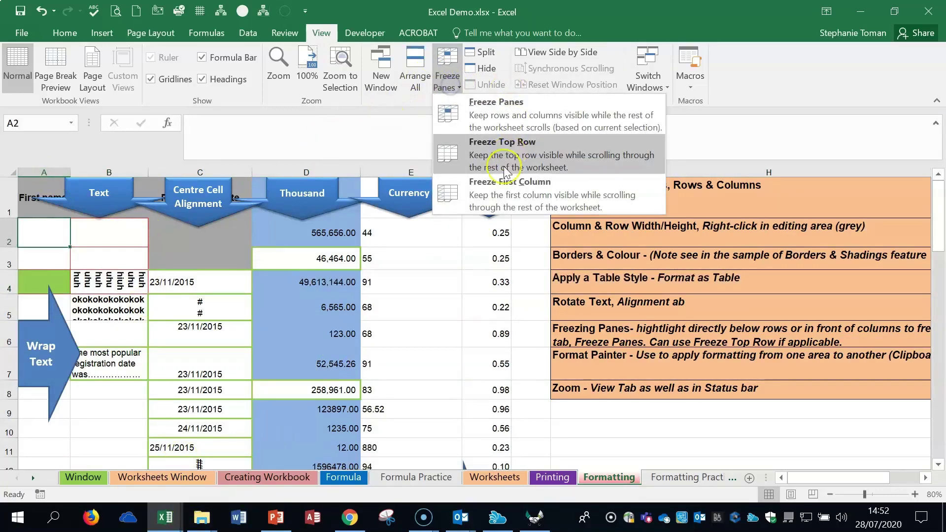
Freeze the first column, scroll sideways to test it, then unfreeze
{"action": "left_click", "coordinate": [510, 197]}
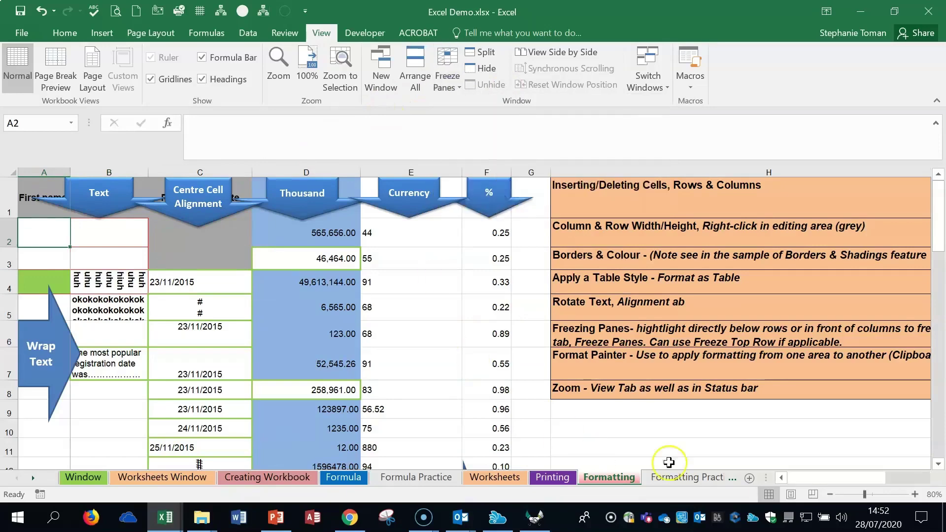
{"action": "left_click_drag", "start_coordinate": [850, 478], "coordinate": [699, 498]}
{"action": "left_click", "coordinate": [447, 74]}
{"action": "left_click", "coordinate": [487, 105]}
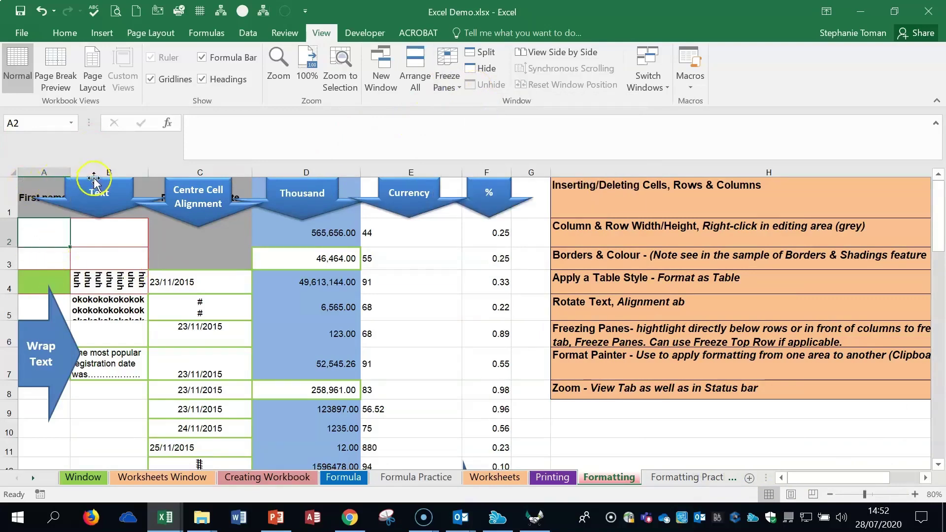
Freeze columns A and B from column C, scroll to check, then unfreeze all panes
{"action": "left_click", "coordinate": [105, 167]}
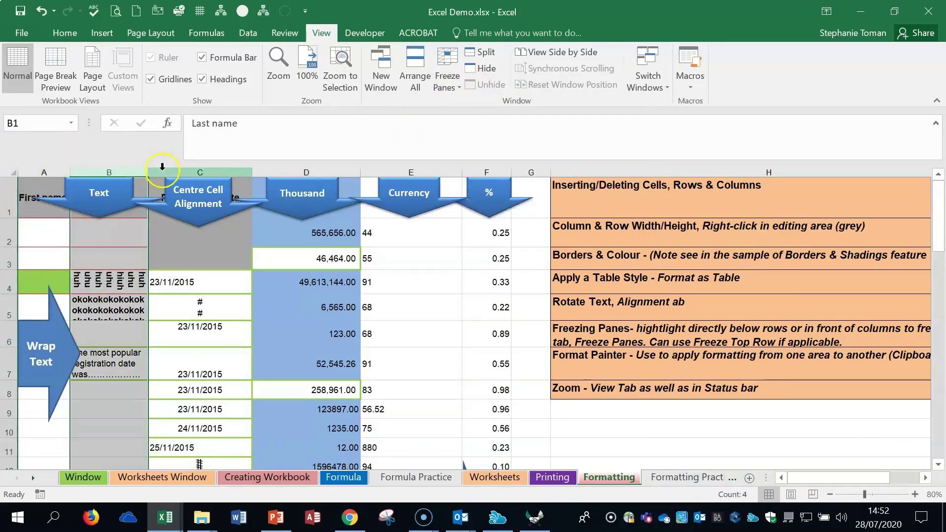
{"action": "left_click", "coordinate": [200, 172]}
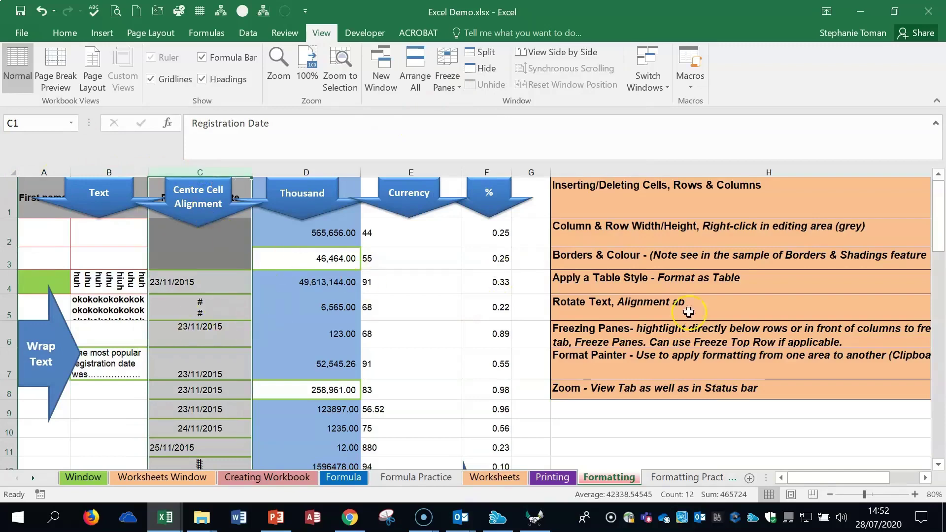
{"action": "left_click", "coordinate": [438, 79]}
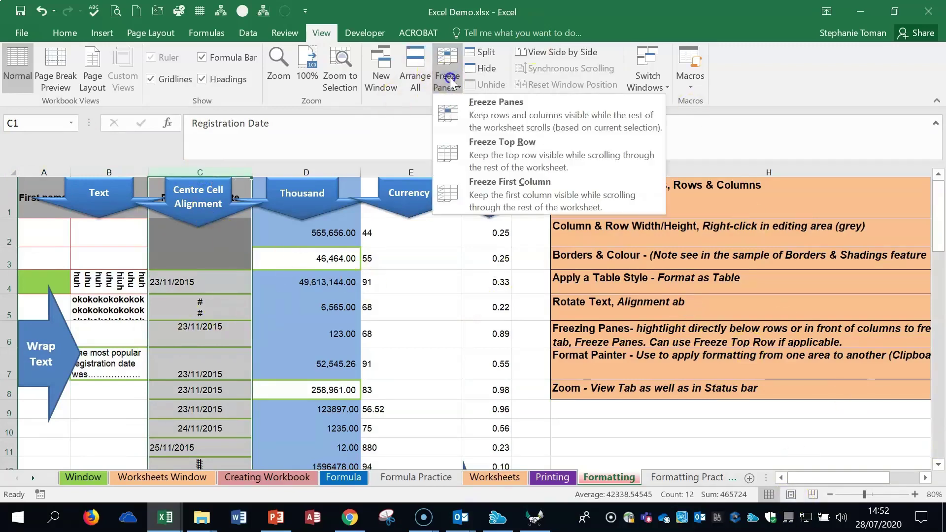
{"action": "left_click", "coordinate": [508, 189]}
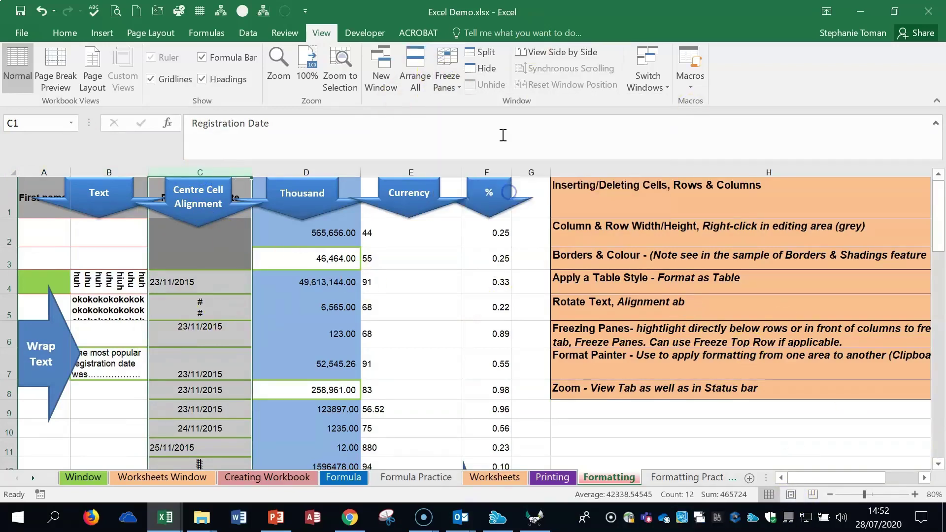
{"action": "left_click", "coordinate": [456, 89]}
{"action": "left_click", "coordinate": [481, 117]}
{"action": "left_click", "coordinate": [446, 79]}
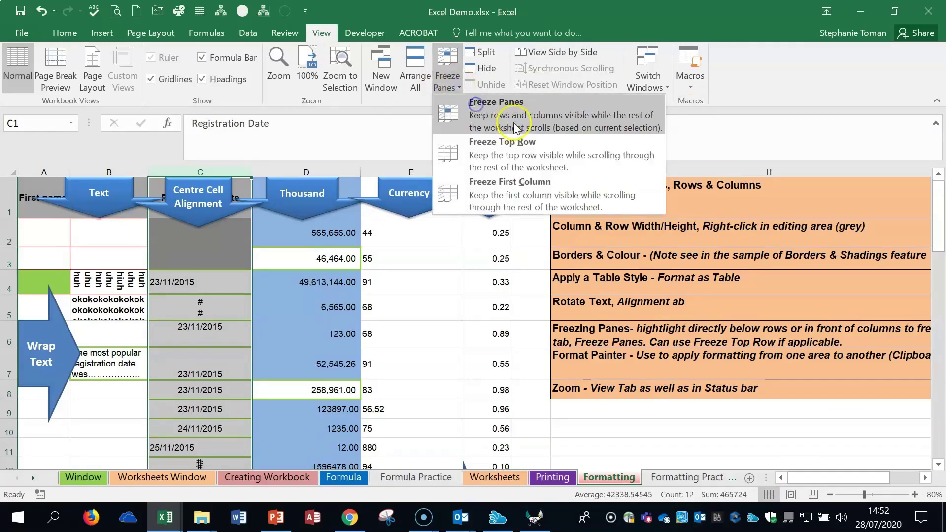
{"action": "left_click", "coordinate": [511, 117]}
{"action": "left_click_drag", "start_coordinate": [845, 478], "coordinate": [795, 499]}
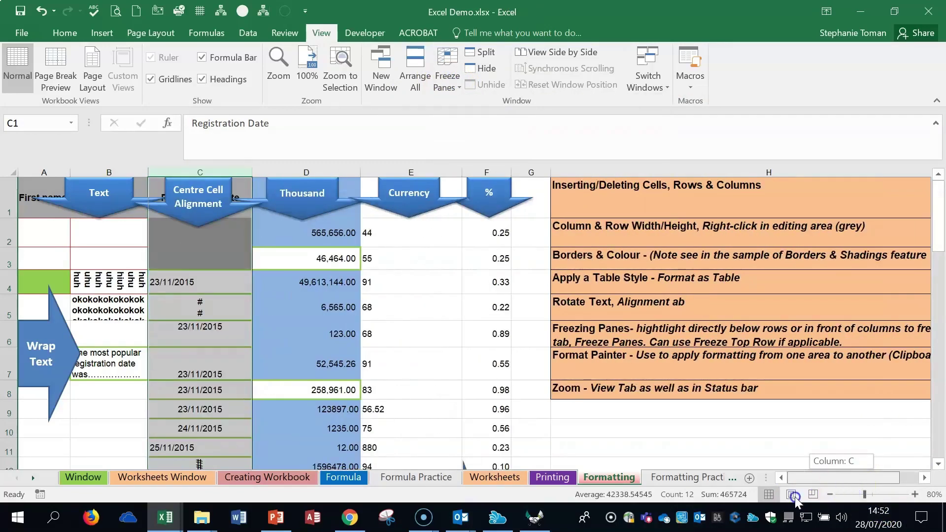
{"action": "left_click", "coordinate": [456, 89]}
{"action": "left_click", "coordinate": [488, 117]}
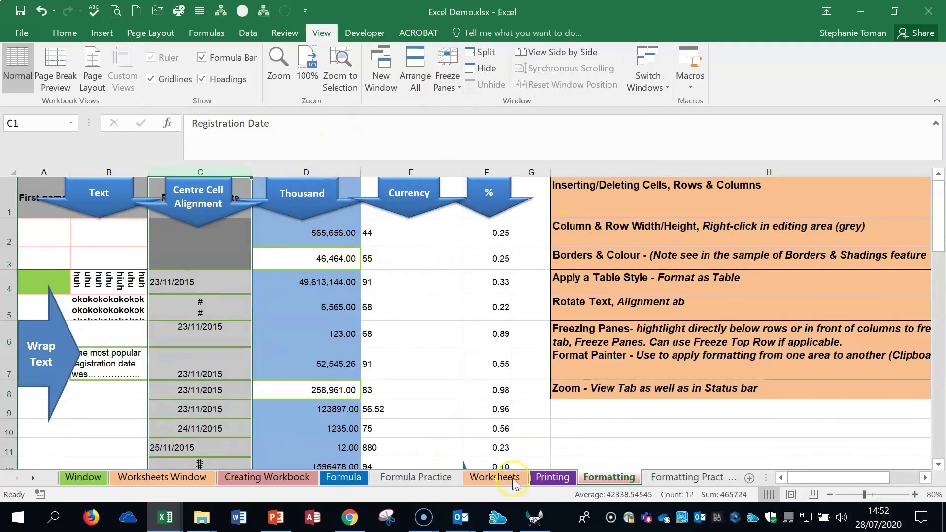
Freeze panes at B2 so row 1 and column A stay put, then scroll to check
{"action": "left_click", "coordinate": [38, 232]}
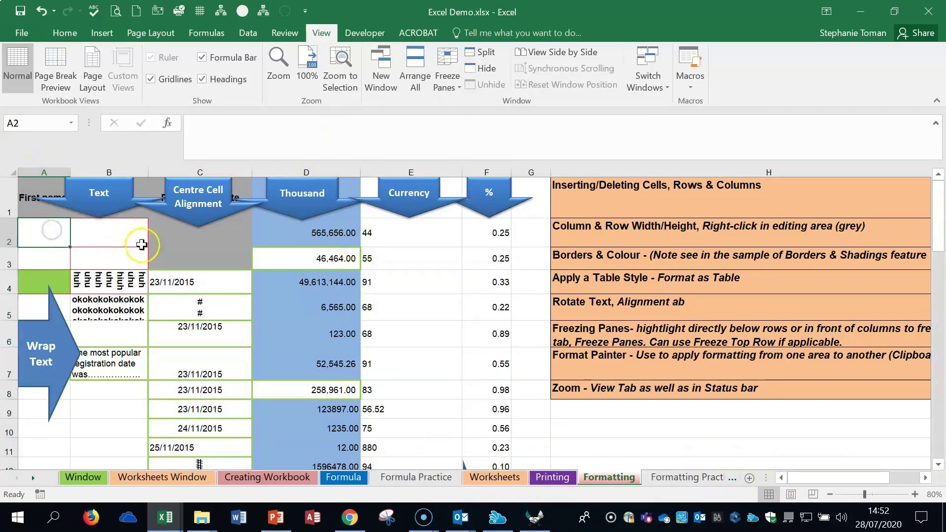
{"action": "left_click", "coordinate": [109, 234]}
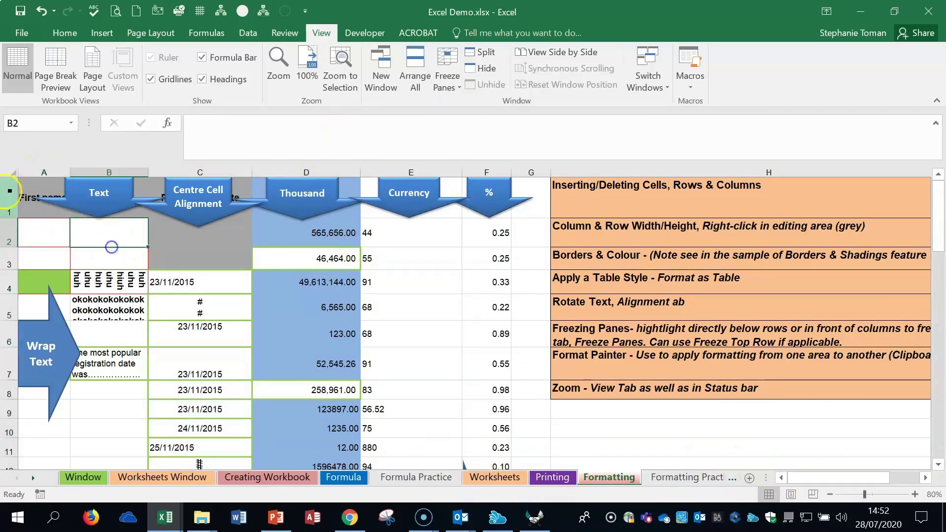
{"action": "left_click", "coordinate": [9, 196]}
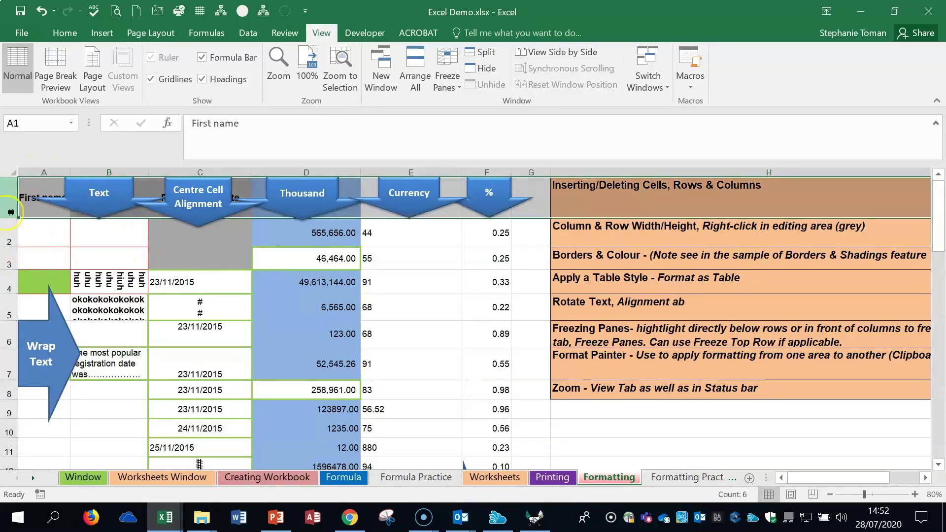
{"action": "left_click", "coordinate": [31, 172]}
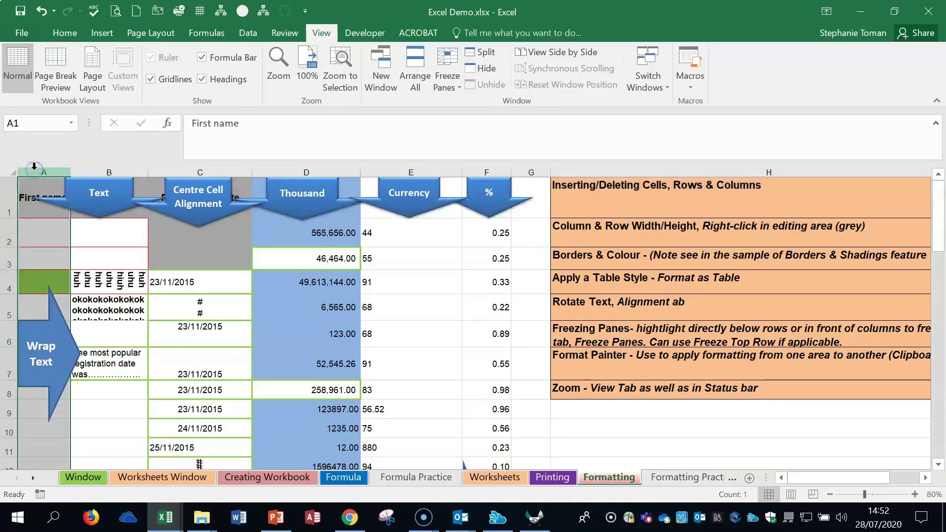
{"action": "left_click", "coordinate": [108, 232]}
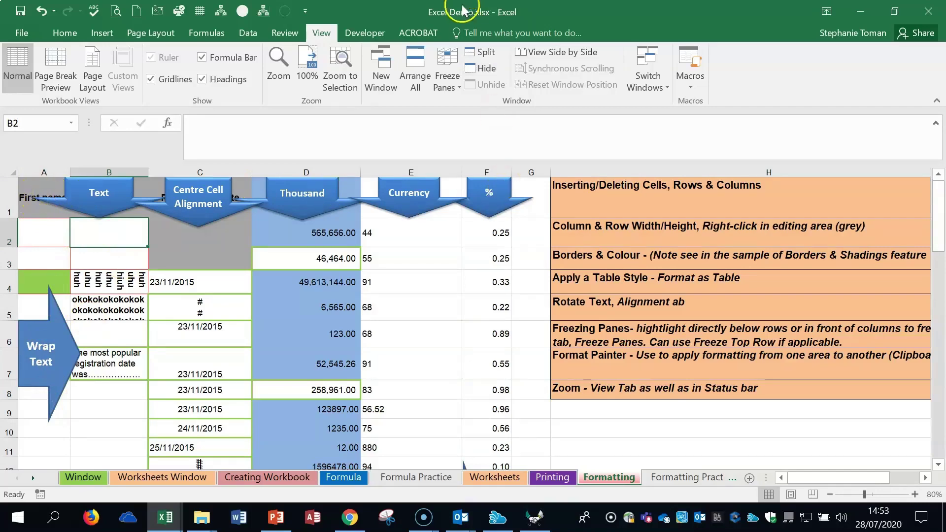
{"action": "left_click", "coordinate": [447, 74]}
{"action": "left_click", "coordinate": [488, 112]}
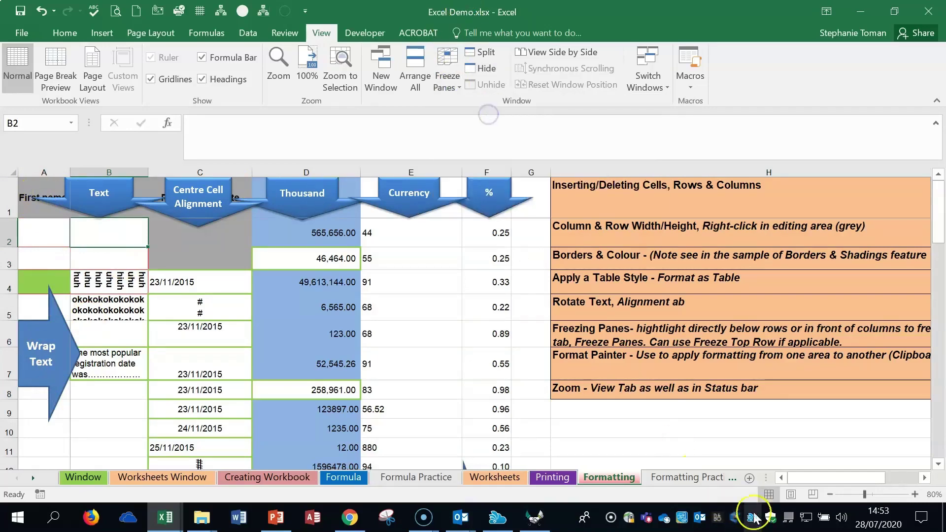
{"action": "left_click_drag", "start_coordinate": [846, 478], "coordinate": [875, 478]}
{"action": "scroll", "coordinate": [563, 388], "scroll_direction": "down", "scroll_amount": 14}
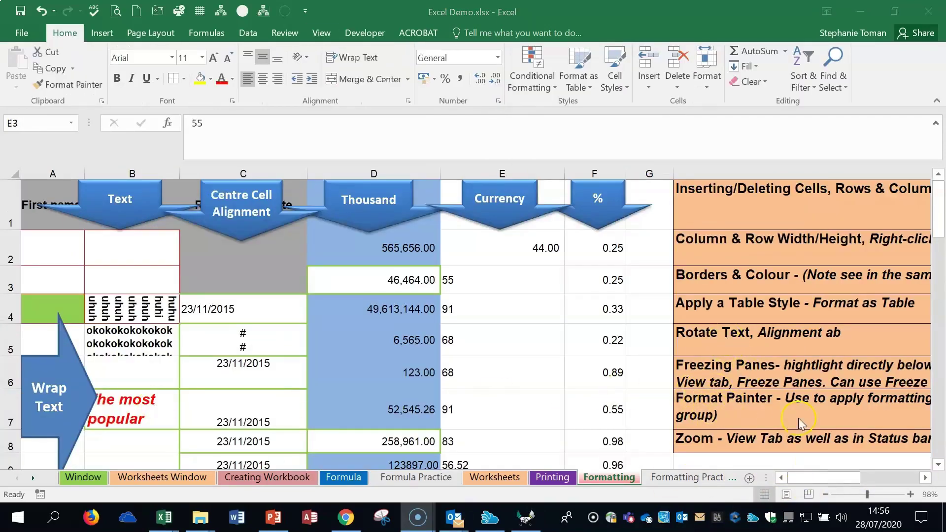
{"action": "left_click", "coordinate": [132, 413]}
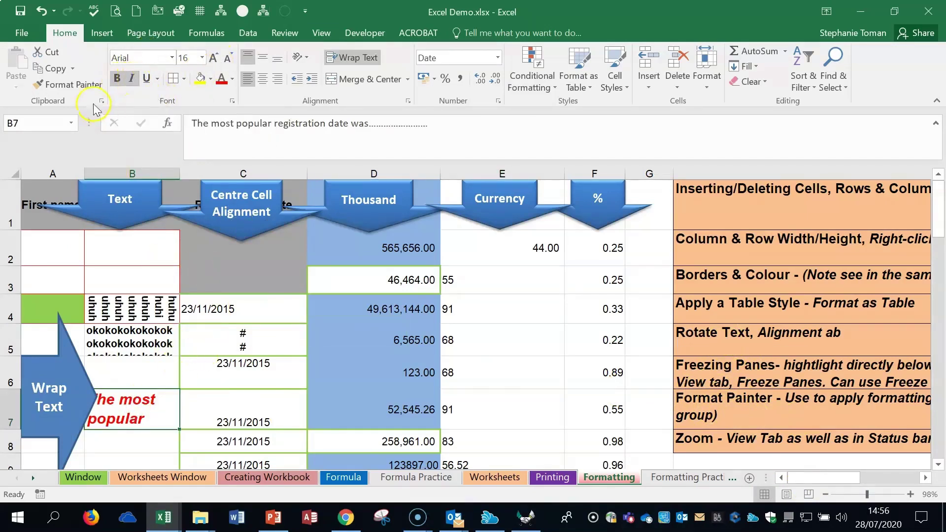
{"action": "left_click", "coordinate": [68, 84]}
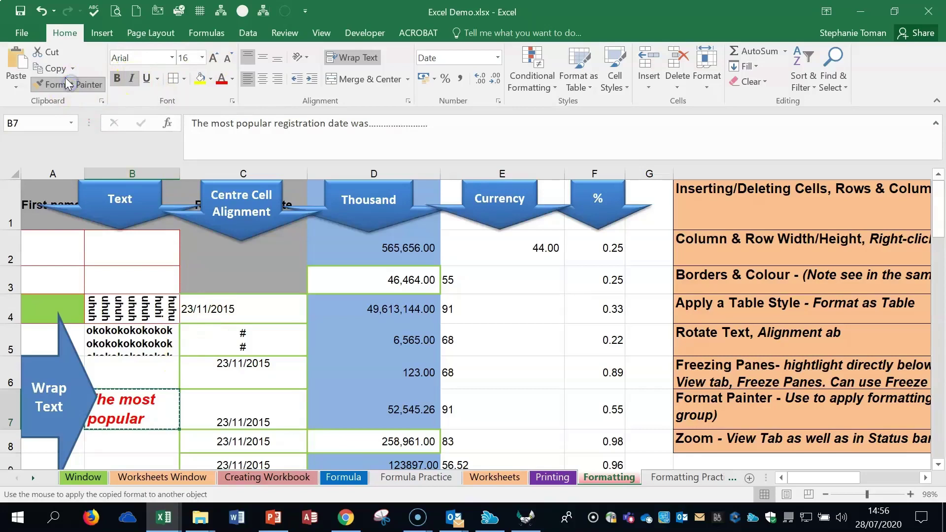
{"action": "left_click", "coordinate": [150, 345]}
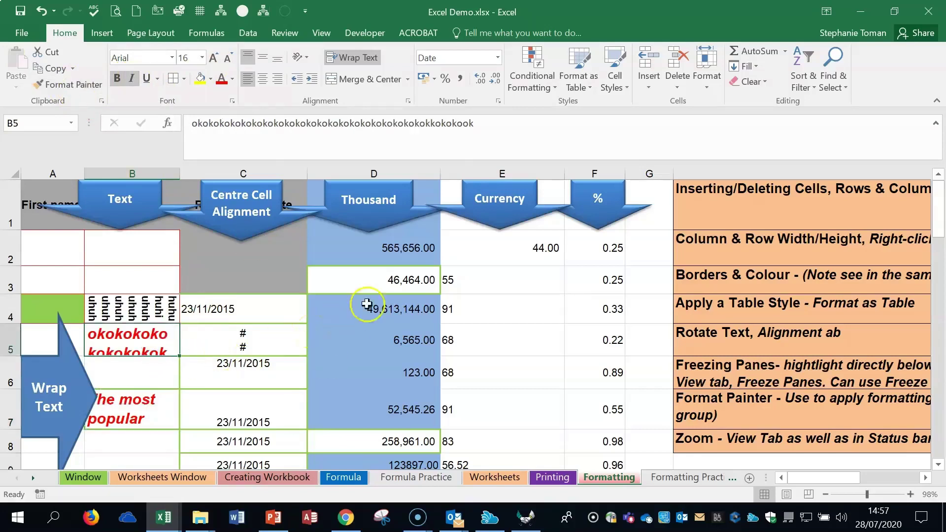
{"action": "left_click", "coordinate": [148, 423]}
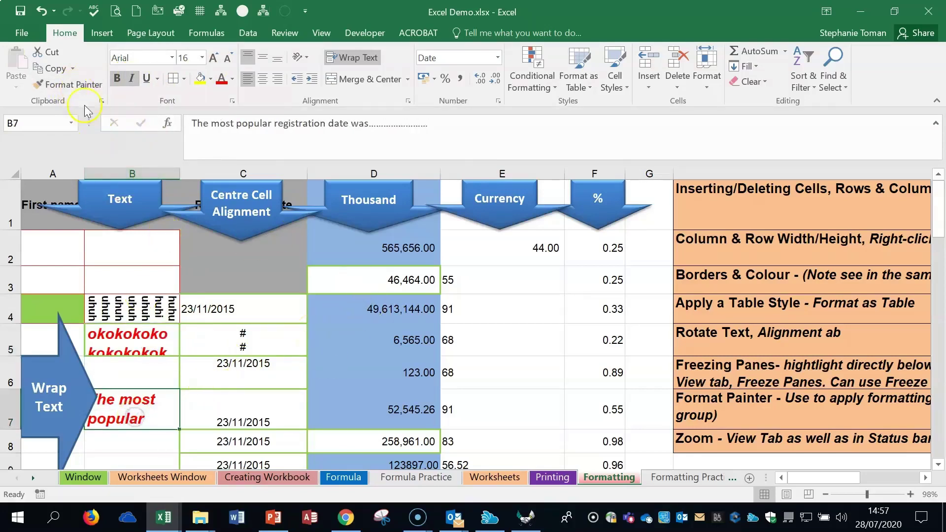
{"action": "double_click", "coordinate": [75, 86]}
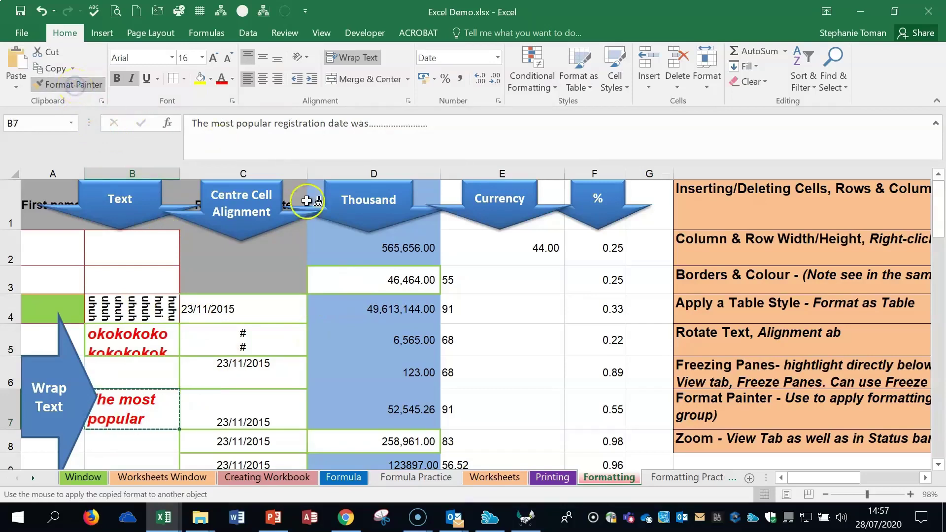
{"action": "left_click", "coordinate": [380, 308]}
{"action": "left_click", "coordinate": [610, 305]}
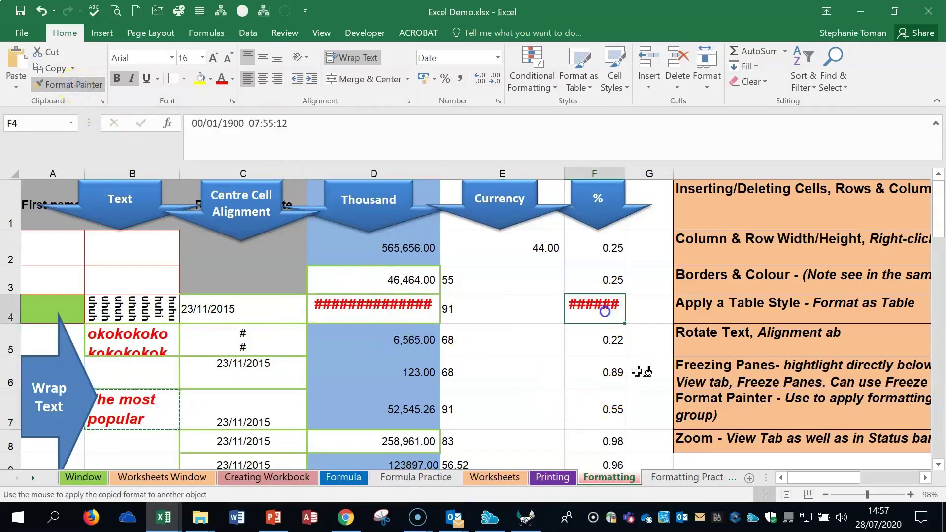
{"action": "left_click", "coordinate": [74, 85]}
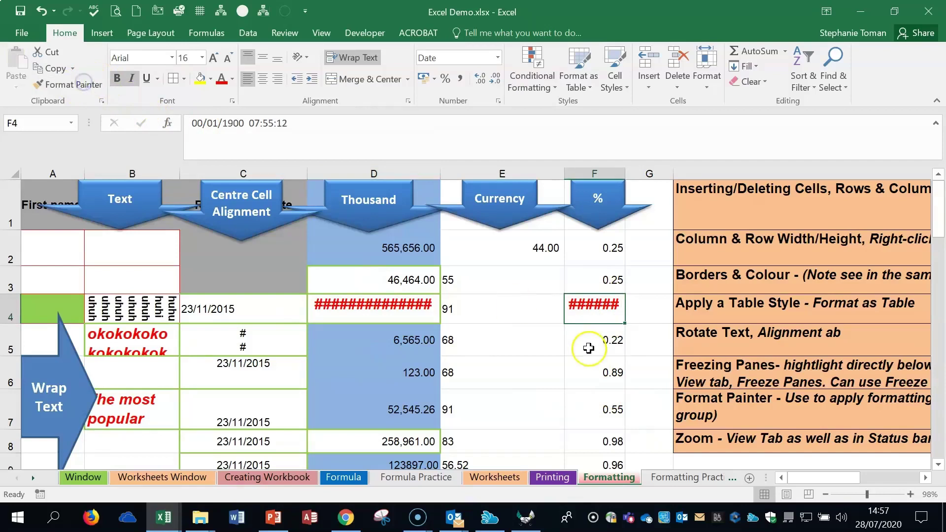
{"action": "left_click", "coordinate": [44, 12]}
{"action": "left_click", "coordinate": [44, 12]}
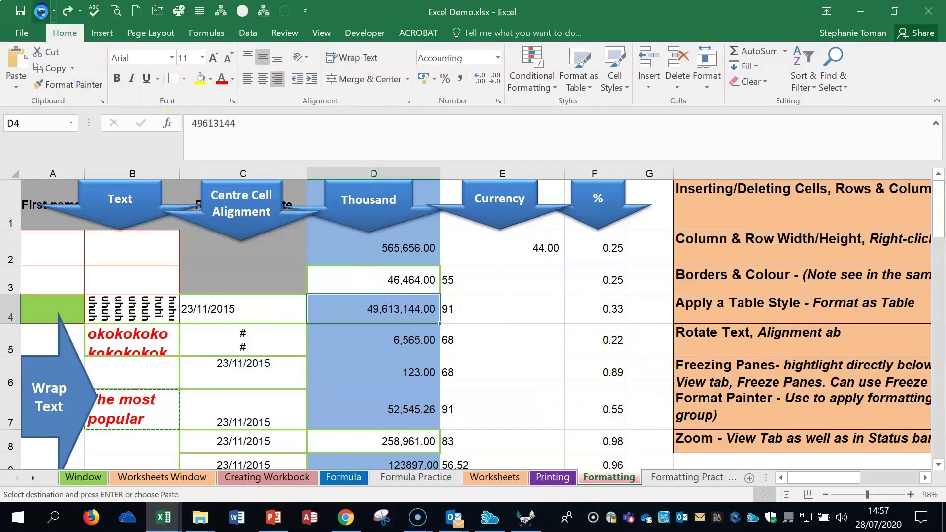
{"action": "left_click", "coordinate": [43, 12]}
{"action": "left_click", "coordinate": [43, 12]}
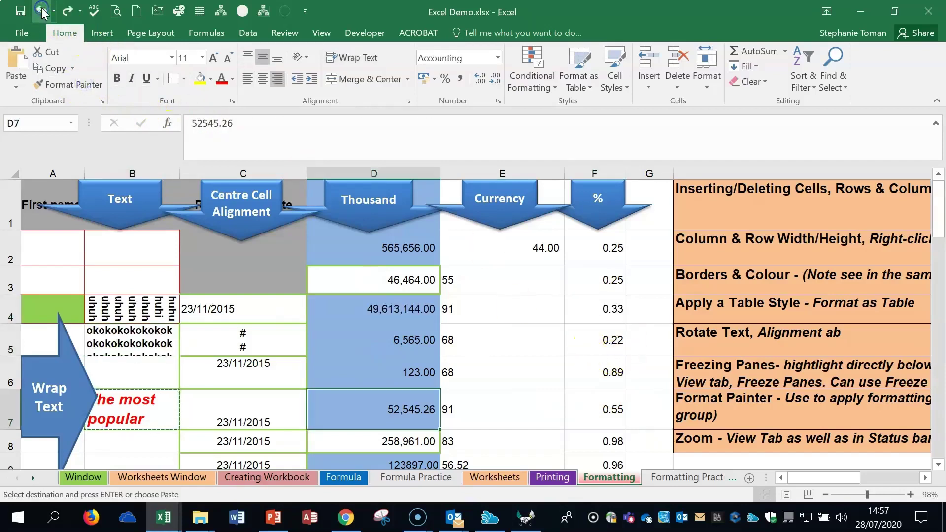
{"action": "left_click", "coordinate": [519, 362]}
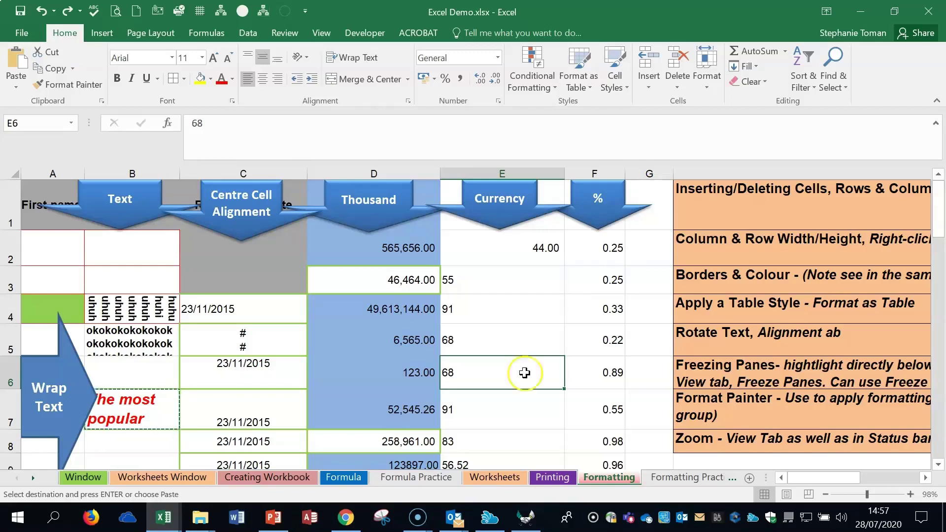
Zoom the sheet in twice, then back out to 80% with the status-bar buttons
{"action": "left_click", "coordinate": [799, 445]}
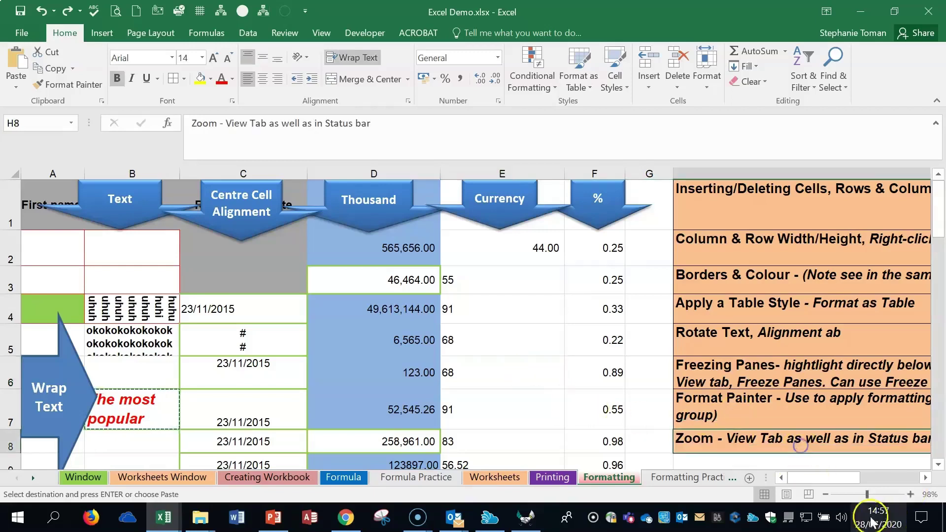
{"action": "left_click", "coordinate": [911, 494]}
{"action": "left_click", "coordinate": [911, 494]}
{"action": "left_click", "coordinate": [910, 494]}
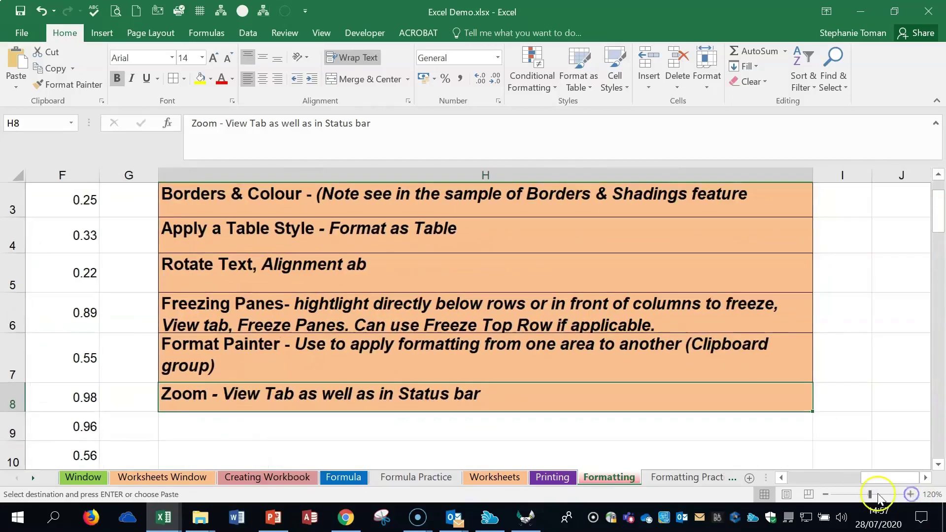
{"action": "left_click", "coordinate": [825, 494]}
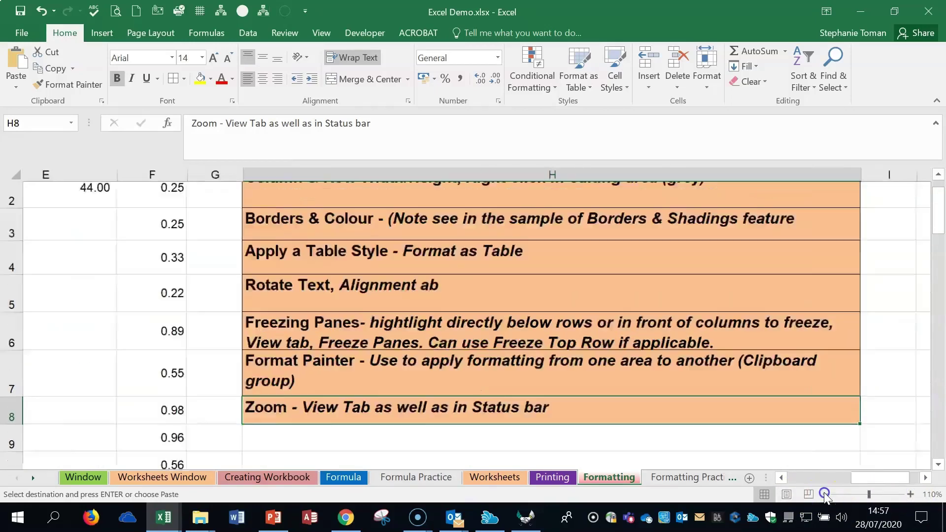
{"action": "left_click", "coordinate": [825, 494]}
{"action": "left_click", "coordinate": [825, 494]}
{"action": "left_click", "coordinate": [825, 494]}
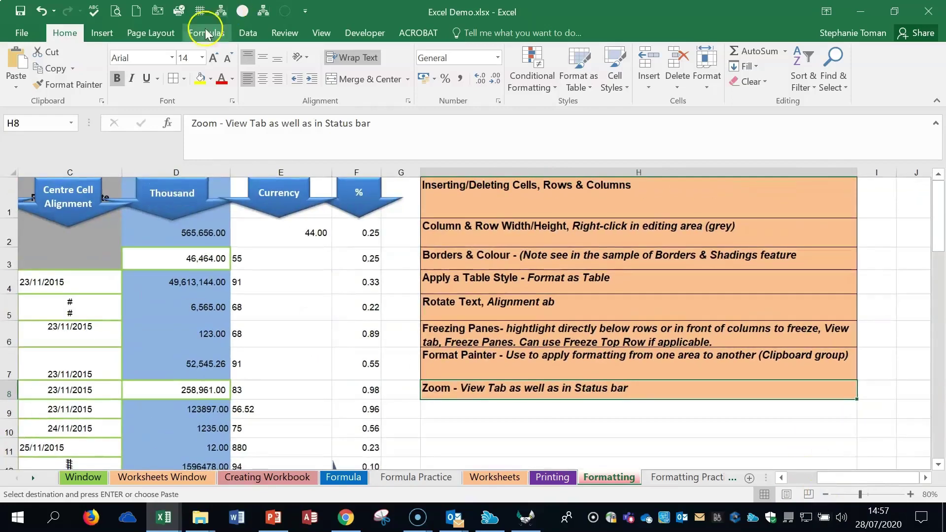
Set a custom 101% zoom in the Zoom dialog, then zoom out to 70%
{"action": "left_click", "coordinate": [321, 34]}
{"action": "left_click", "coordinate": [287, 82]}
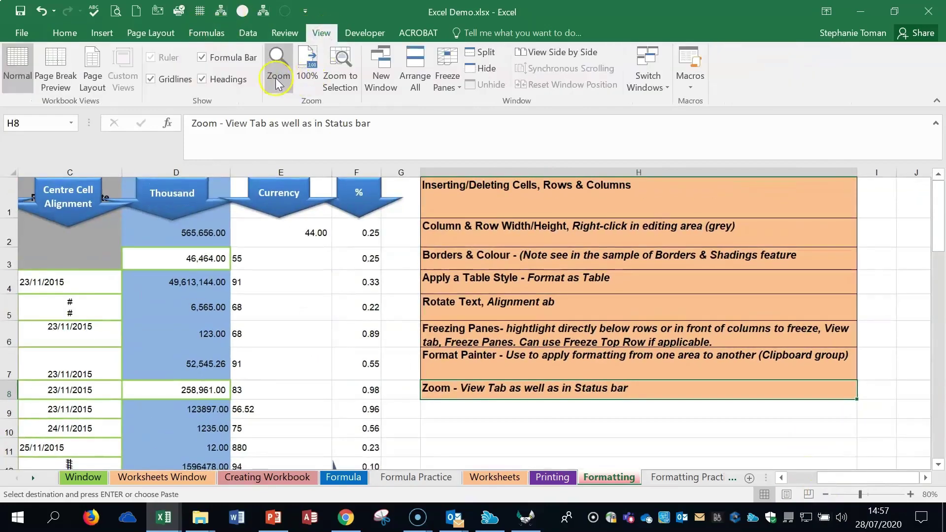
{"action": "left_click", "coordinate": [276, 78]}
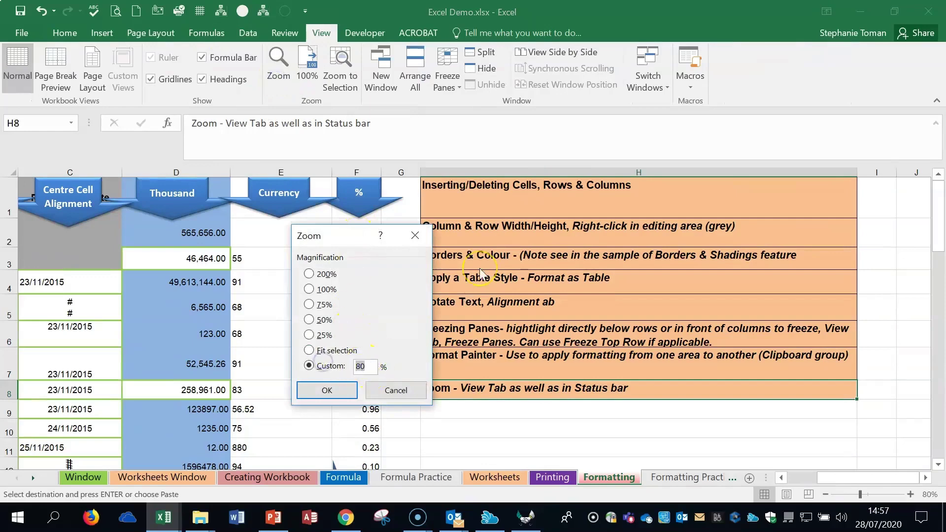
{"action": "type", "text": "101"}
{"action": "key", "text": "Return"}
{"action": "left_click", "coordinate": [825, 494]}
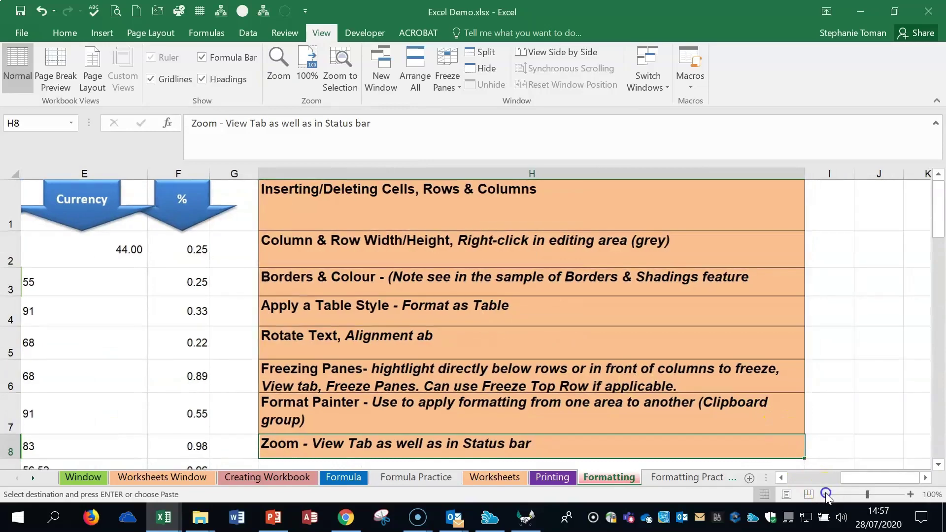
{"action": "left_click", "coordinate": [825, 494]}
{"action": "left_click", "coordinate": [826, 494]}
Look over the formatting notes in column H, from H4 to H11
{"action": "left_click", "coordinate": [646, 382]}
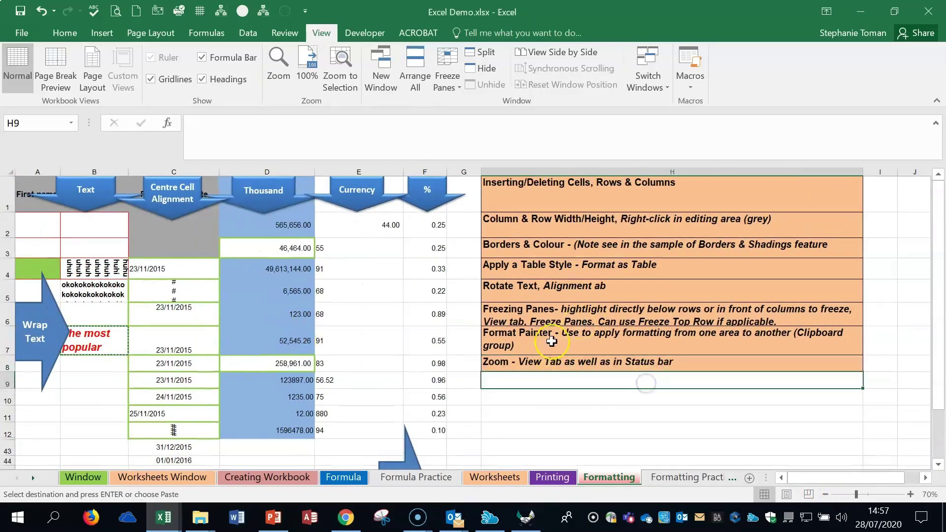
{"action": "left_click", "coordinate": [703, 414]}
{"action": "left_click", "coordinate": [703, 376]}
{"action": "left_click", "coordinate": [700, 354]}
{"action": "left_click", "coordinate": [636, 273]}
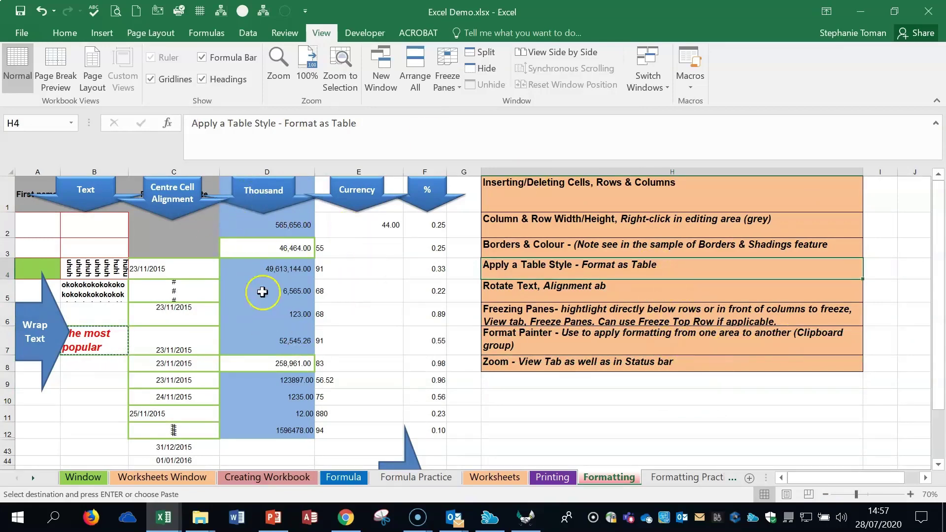
Enter the new value 26222 in cell D3
{"action": "left_click", "coordinate": [276, 226]}
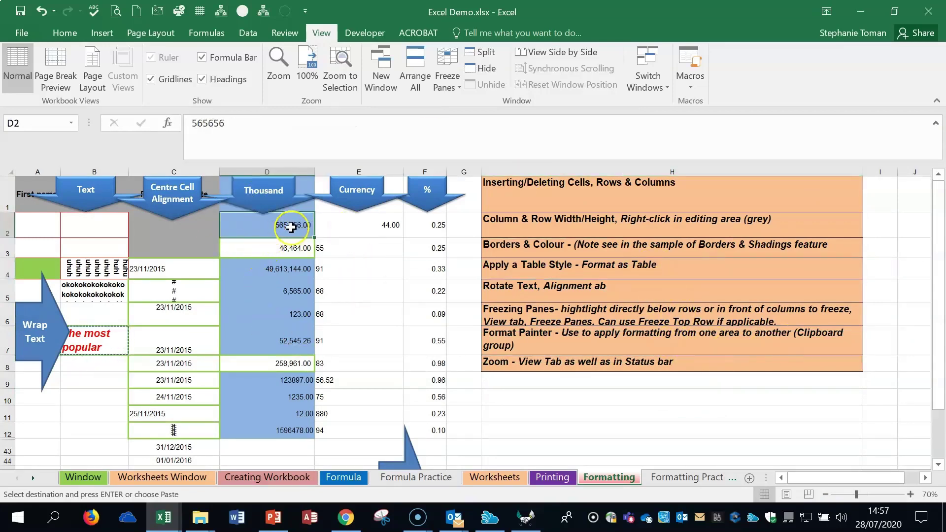
{"action": "left_click", "coordinate": [303, 248]}
{"action": "type", "text": "26"}
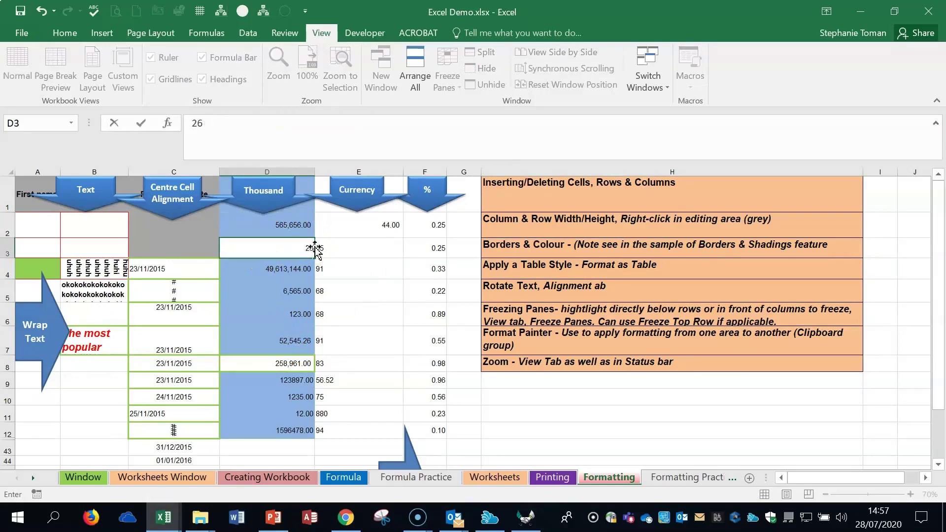
{"action": "type", "text": "+2222"}
{"action": "key", "text": "Return"}
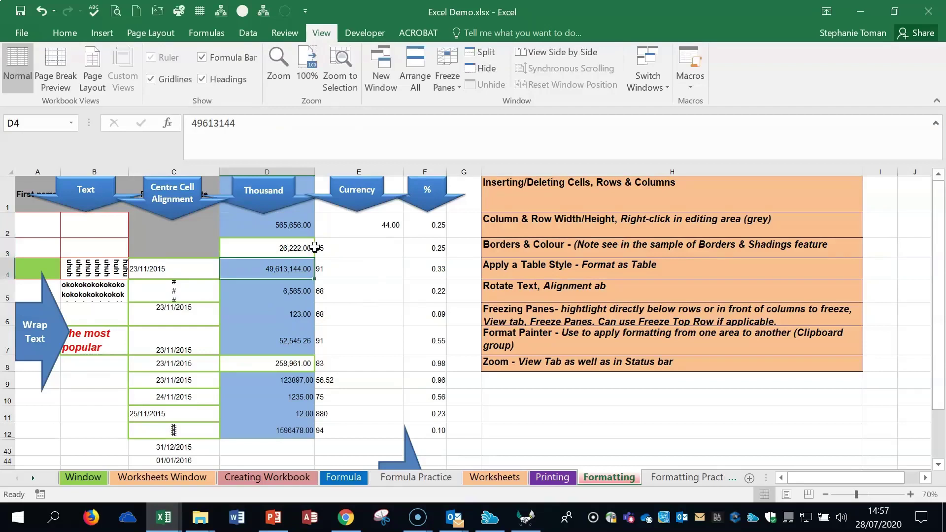
{"action": "left_click", "coordinate": [314, 248]}
Apply the plain Number format, without thousand separators, to D2:D12
{"action": "left_click", "coordinate": [64, 32]}
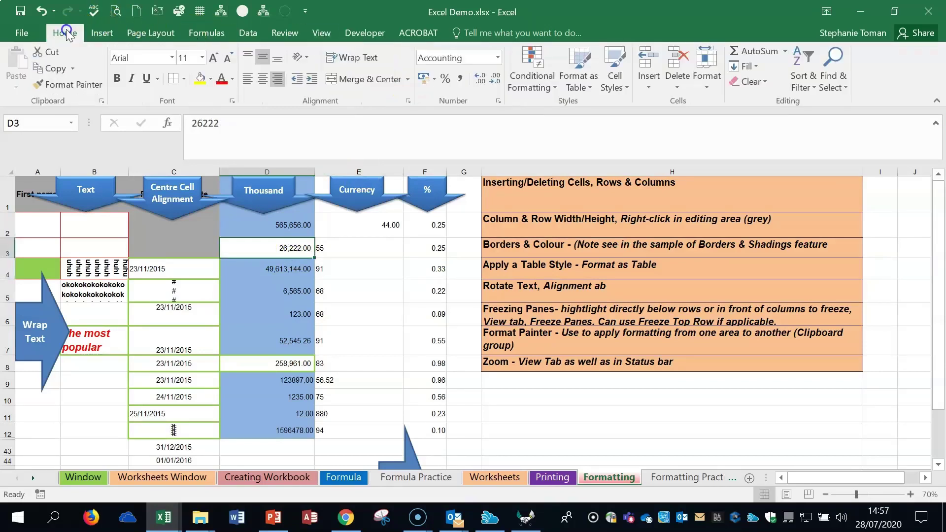
{"action": "left_click_drag", "start_coordinate": [292, 220], "coordinate": [267, 425]}
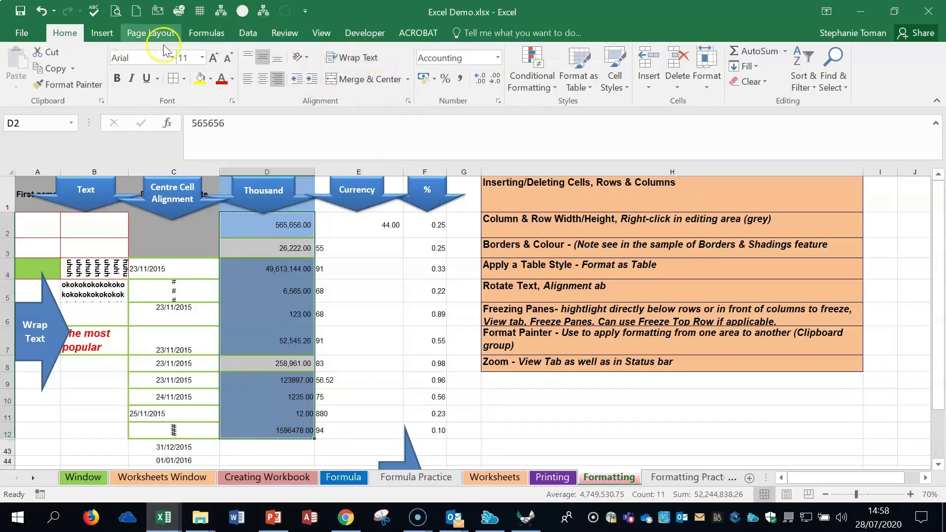
{"action": "left_click", "coordinate": [498, 58]}
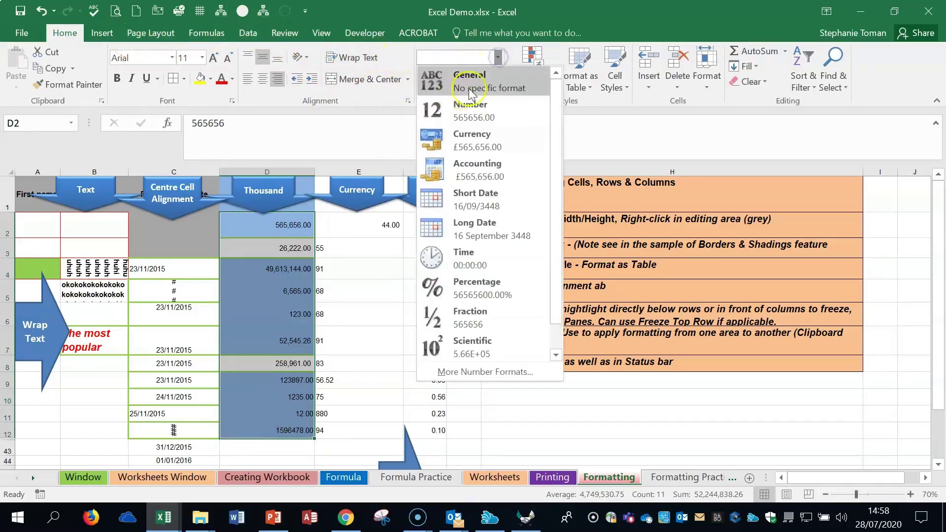
{"action": "left_click", "coordinate": [466, 106]}
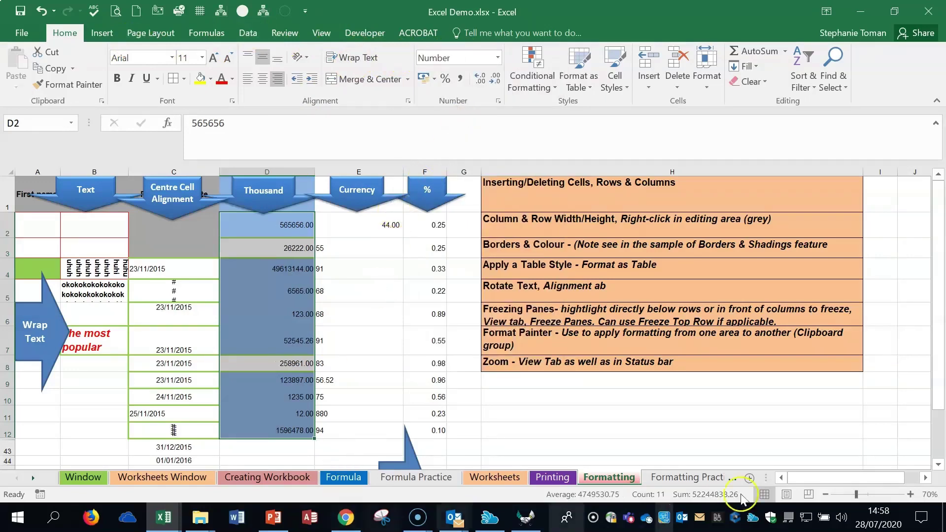
Zoom to 90% and apply Comma Style to D2:D7 so values read like 565,656.00
{"action": "left_click", "coordinate": [910, 491]}
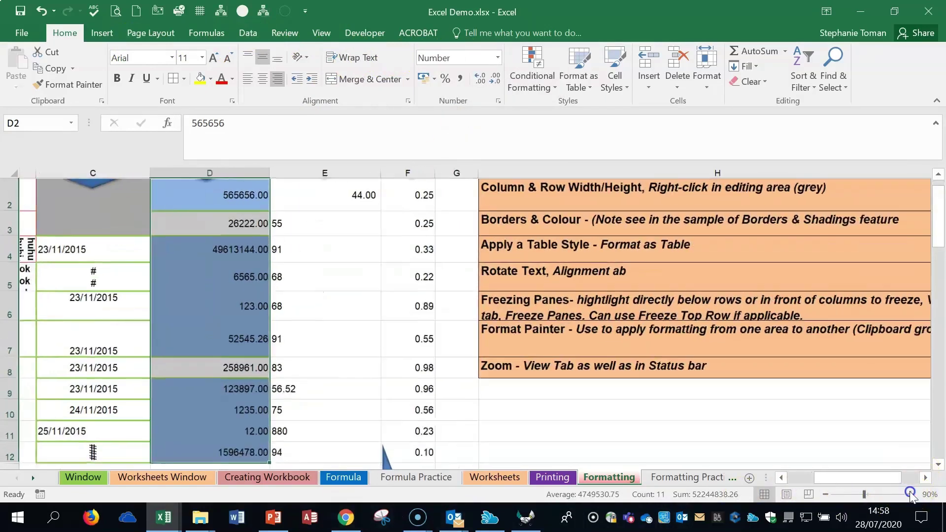
{"action": "left_click", "coordinate": [353, 317]}
{"action": "scroll", "coordinate": [229, 258], "scroll_direction": "up", "scroll_amount": 1}
{"action": "left_click_drag", "start_coordinate": [228, 249], "coordinate": [205, 357]}
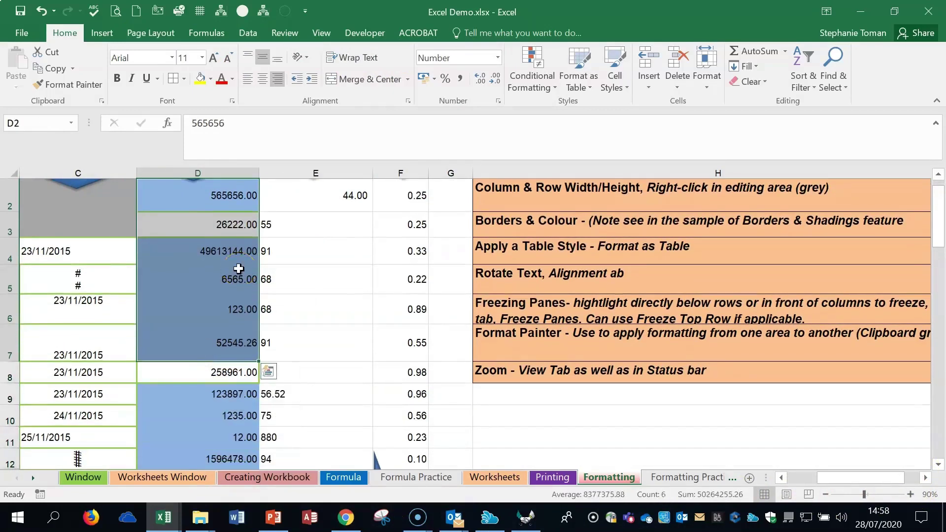
{"action": "left_click", "coordinate": [450, 91]}
{"action": "left_click", "coordinate": [461, 78]}
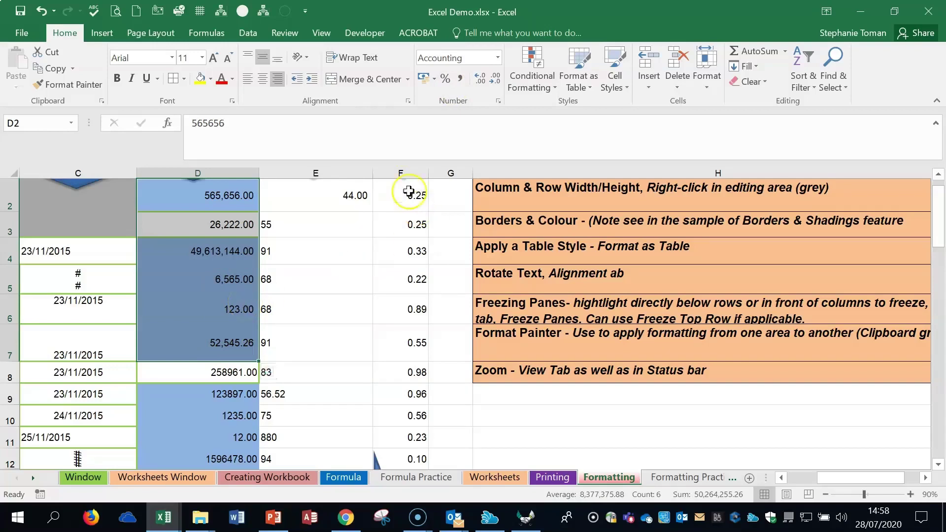
{"action": "left_click", "coordinate": [460, 80]}
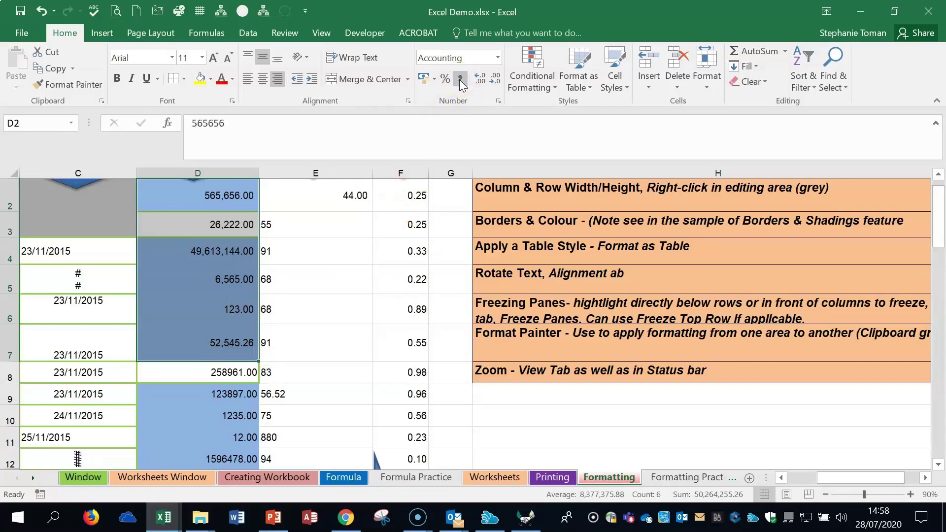
Try Currency, General and Number on D2:D7, settling on pound Accounting format
{"action": "left_click", "coordinate": [498, 60]}
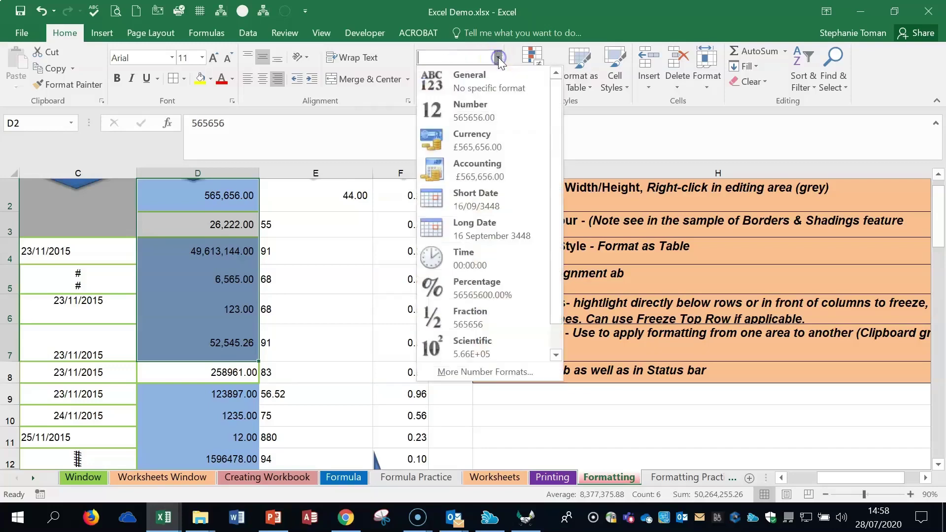
{"action": "left_click", "coordinate": [478, 139]}
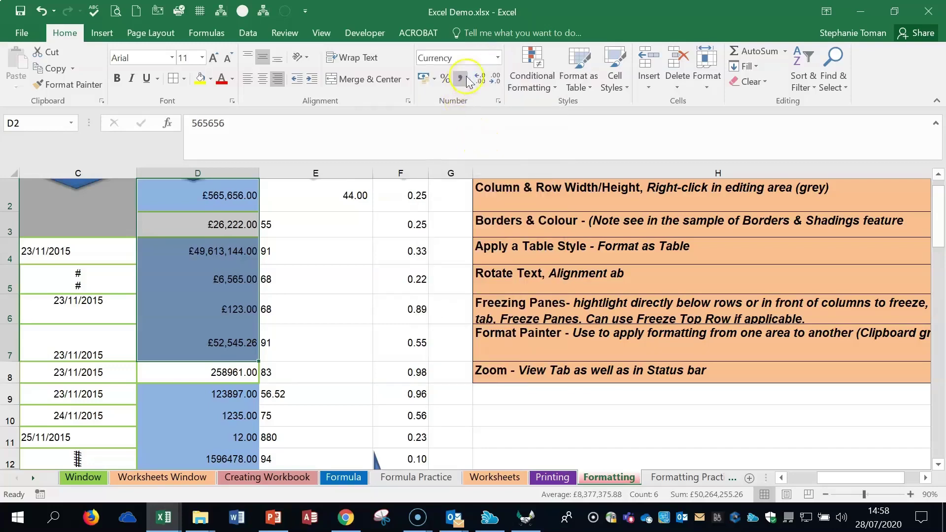
{"action": "left_click", "coordinate": [498, 58]}
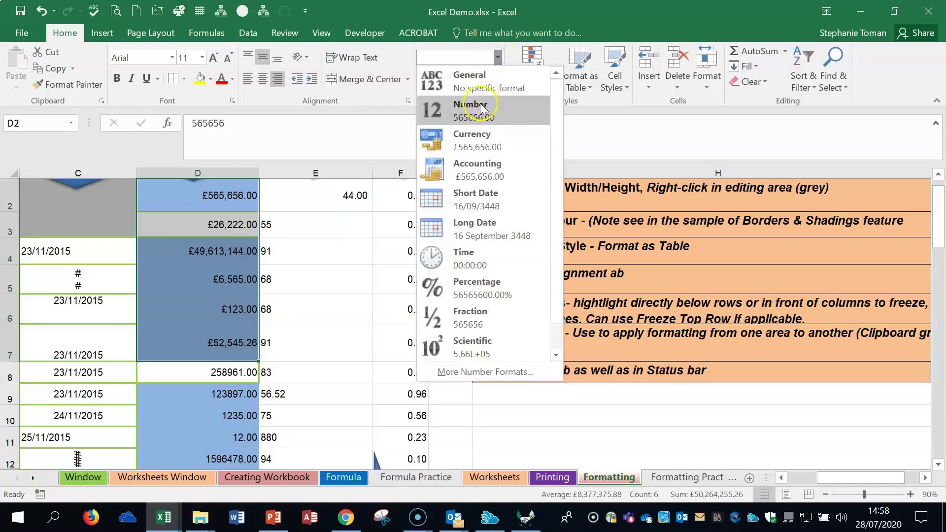
{"action": "left_click", "coordinate": [485, 83]}
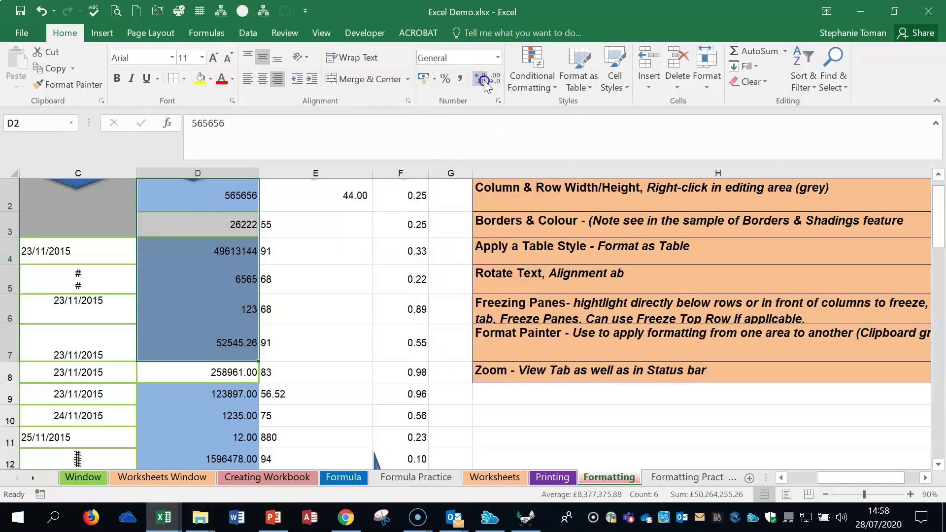
{"action": "left_click", "coordinate": [498, 58]}
{"action": "left_click", "coordinate": [481, 110]}
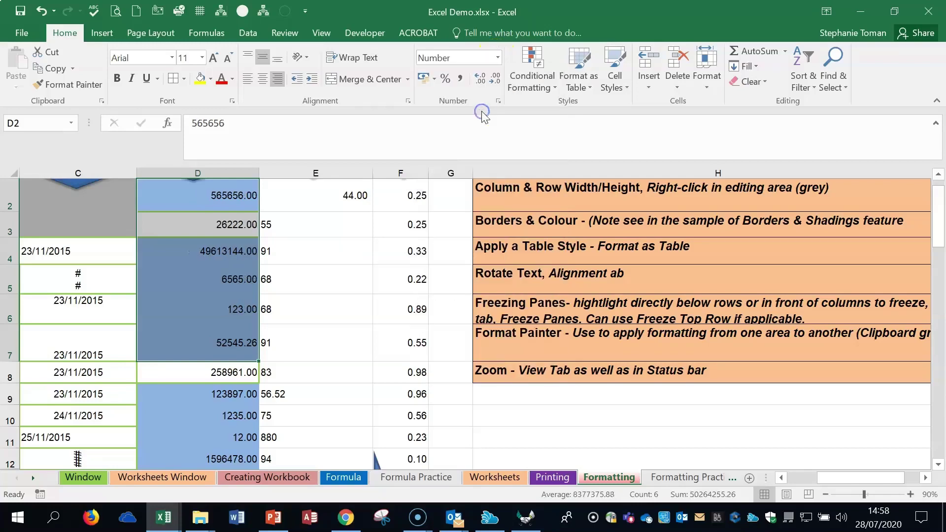
{"action": "left_click", "coordinate": [499, 58]}
{"action": "left_click", "coordinate": [478, 166]}
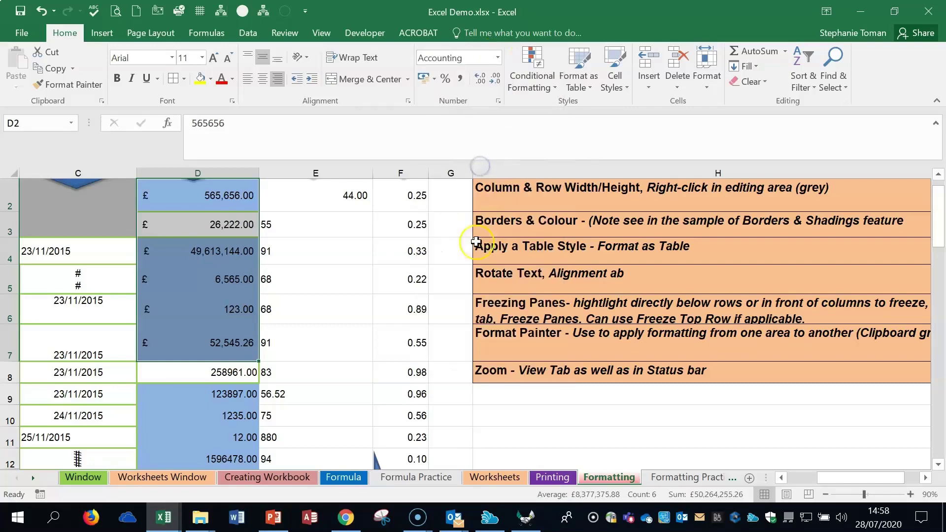
Format the date in C7 as Long Date, showing 23 November 2015
{"action": "left_click", "coordinate": [101, 341]}
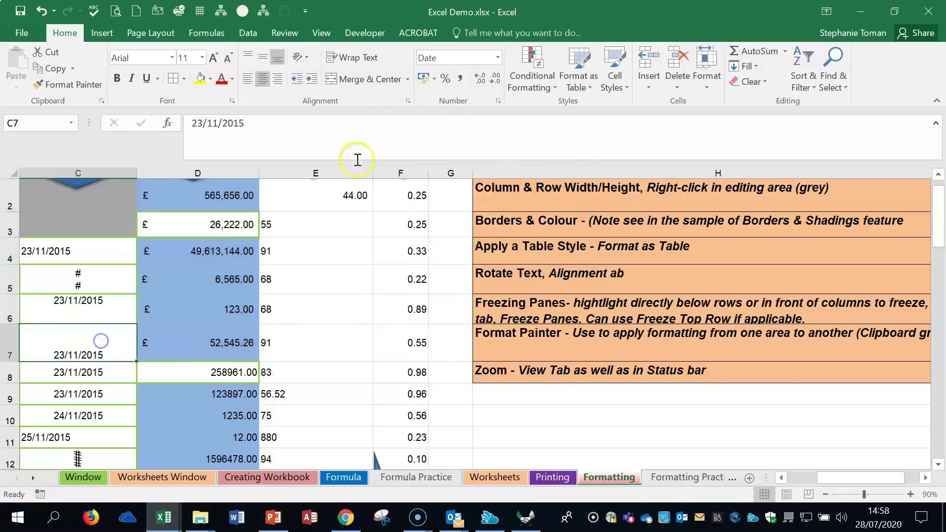
{"action": "left_click", "coordinate": [499, 58]}
{"action": "left_click", "coordinate": [471, 196]}
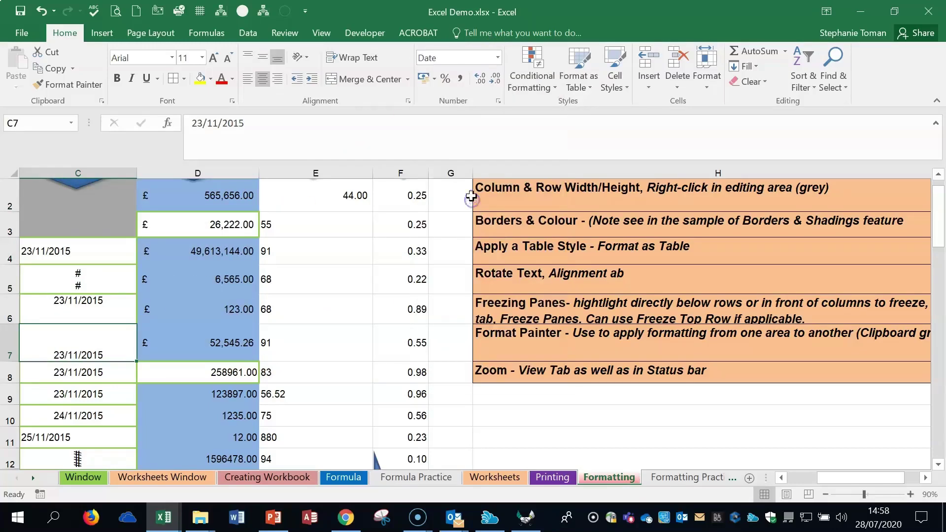
{"action": "left_click", "coordinate": [499, 58]}
{"action": "left_click", "coordinate": [486, 232]}
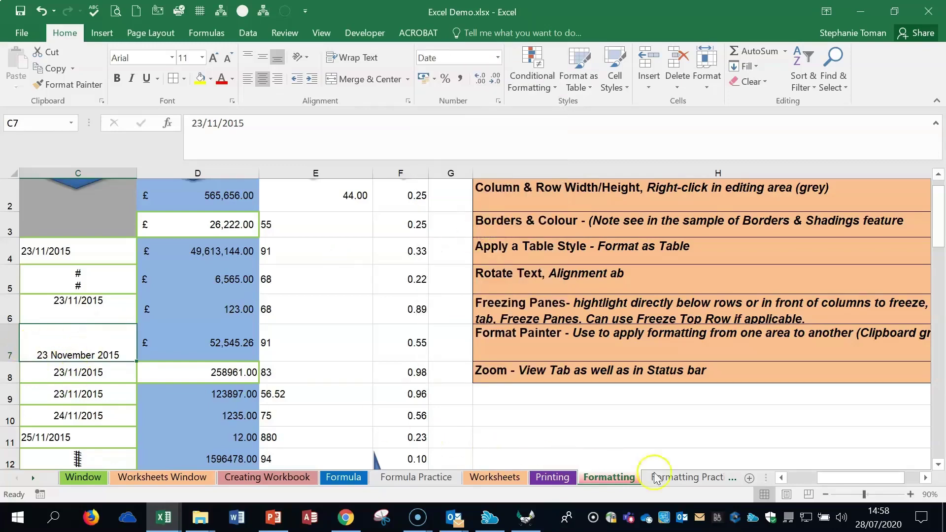
Apply Percent Style to F2 and to F3:F6, undoing an attempted fill-down from F2
{"action": "left_click", "coordinate": [780, 477]}
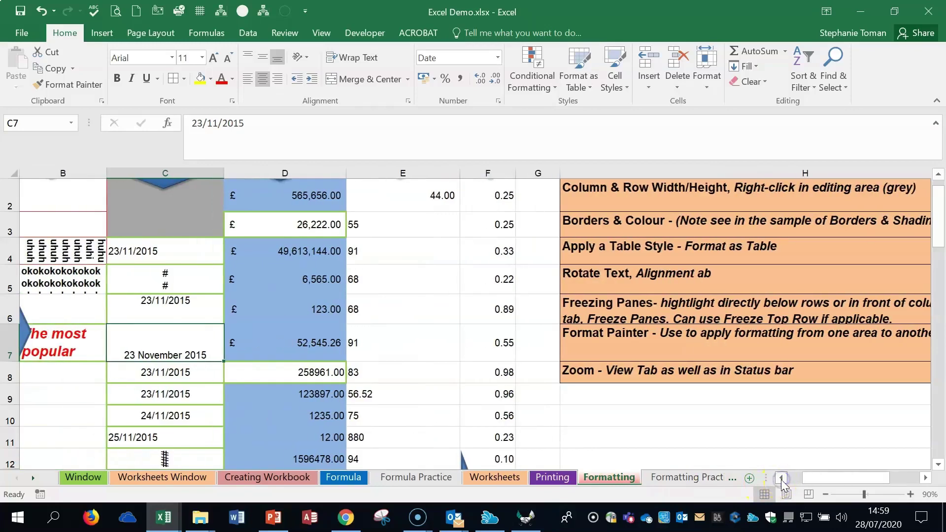
{"action": "left_click", "coordinate": [497, 196]}
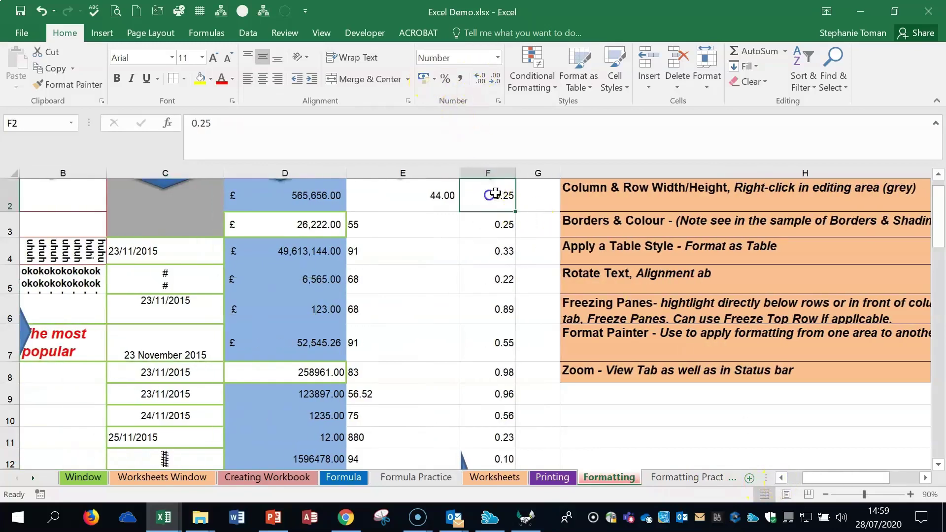
{"action": "left_click", "coordinate": [444, 79]}
{"action": "left_click_drag", "start_coordinate": [515, 211], "coordinate": [516, 292]}
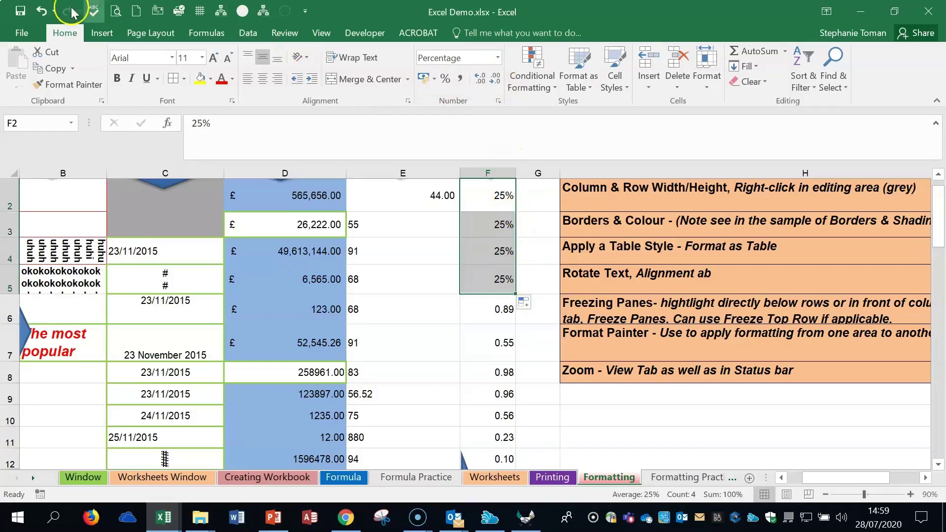
{"action": "left_click", "coordinate": [41, 11]}
{"action": "left_click_drag", "start_coordinate": [500, 219], "coordinate": [498, 300]}
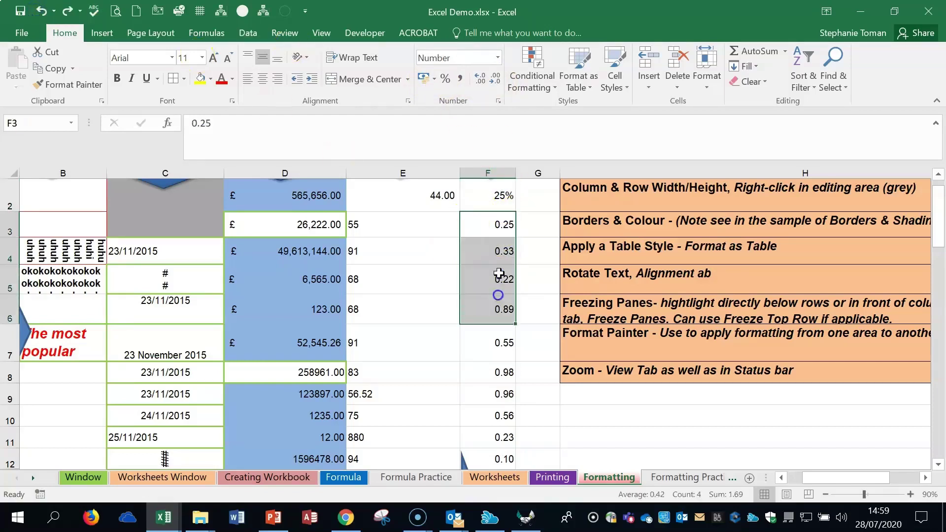
{"action": "left_click", "coordinate": [446, 79]}
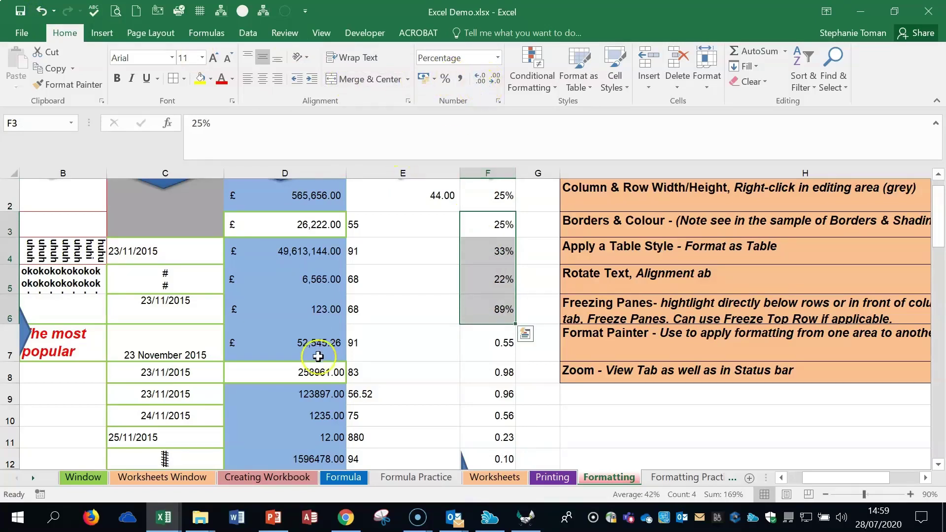
On D4, remove two decimal places and then add both back
{"action": "left_click", "coordinate": [302, 253]}
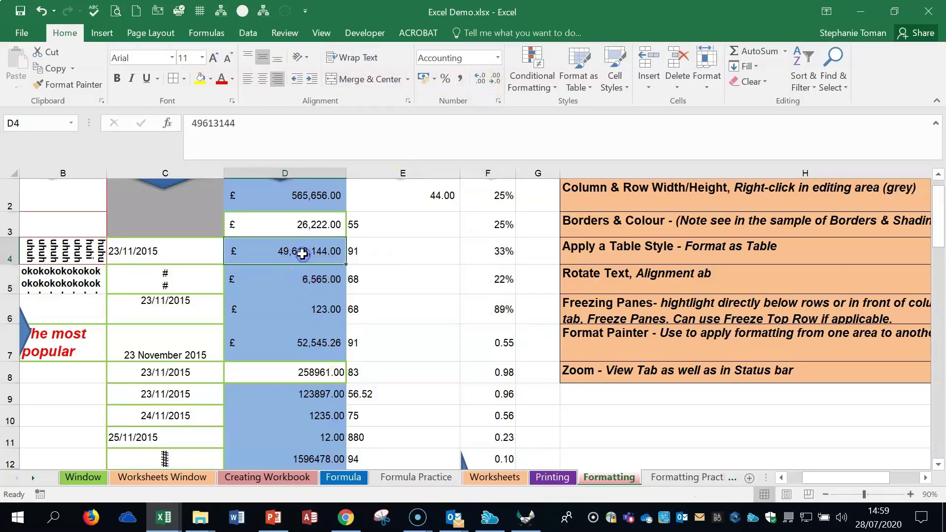
{"action": "left_click", "coordinate": [495, 79]}
{"action": "left_click", "coordinate": [496, 79]}
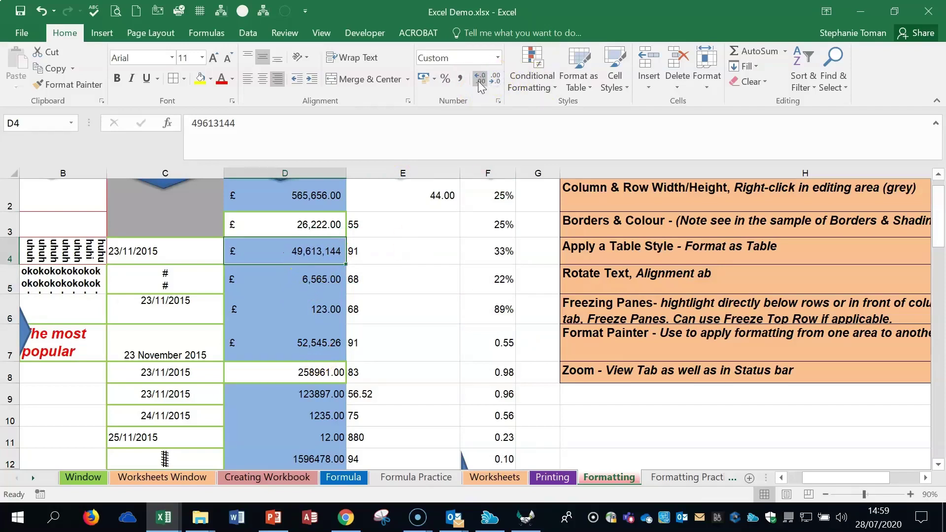
{"action": "left_click", "coordinate": [478, 82]}
{"action": "left_click", "coordinate": [479, 82]}
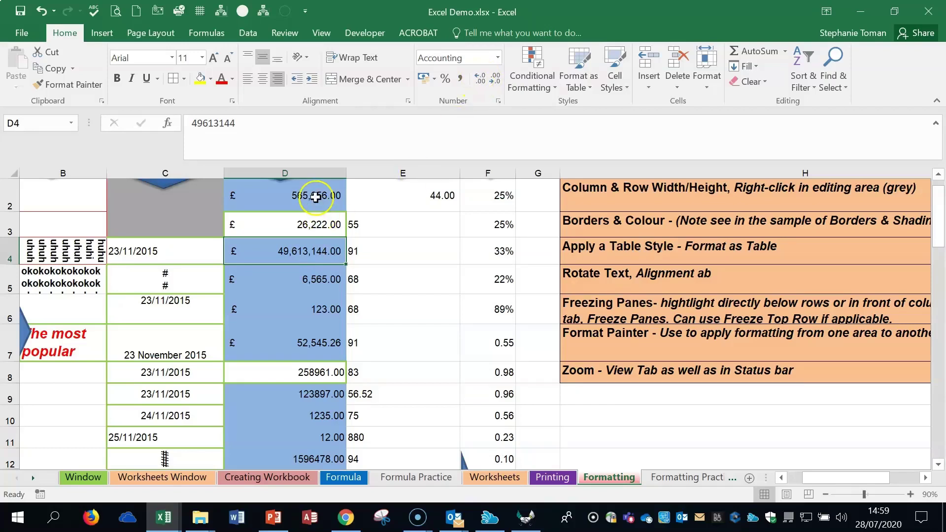
{"action": "left_click", "coordinate": [313, 194]}
{"action": "right_click", "coordinate": [314, 193]}
{"action": "left_click", "coordinate": [379, 438]}
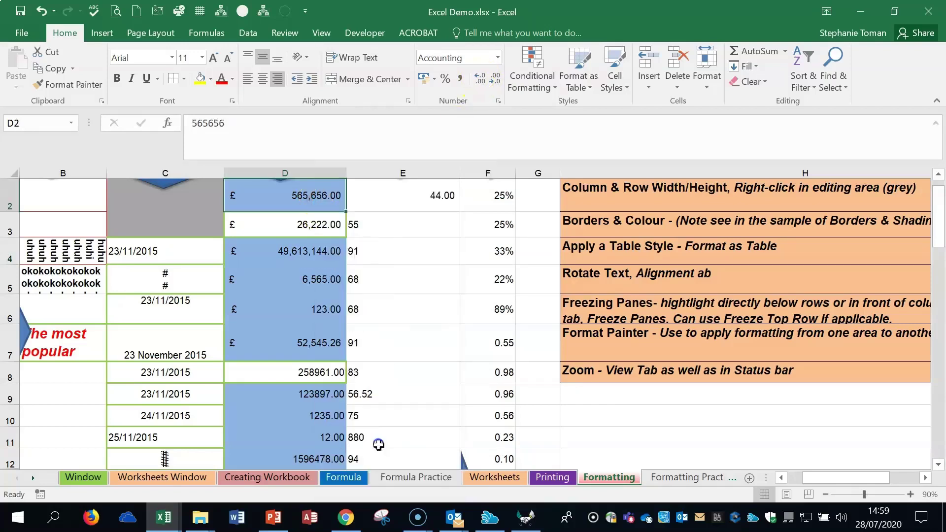
{"action": "left_click", "coordinate": [215, 171]}
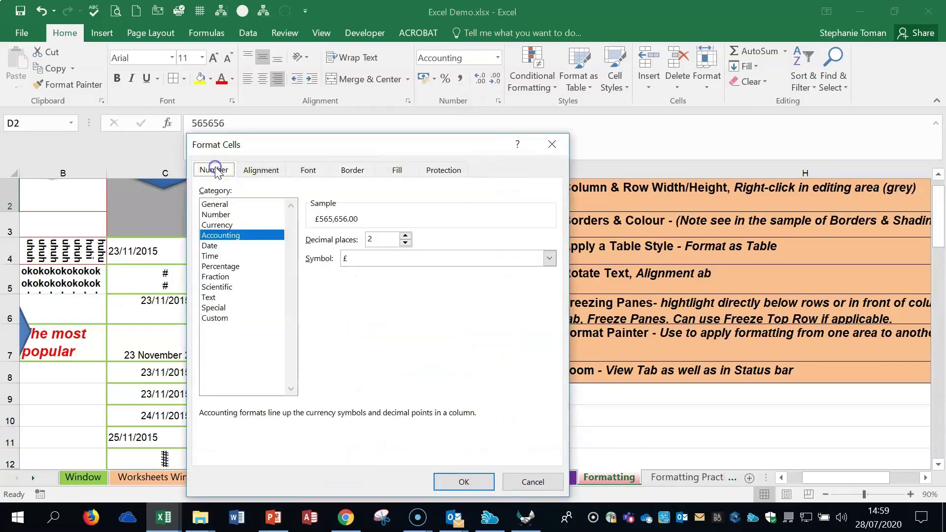
{"action": "left_click", "coordinate": [552, 145]}
{"action": "left_click", "coordinate": [702, 418]}
{"action": "left_click", "coordinate": [735, 434]}
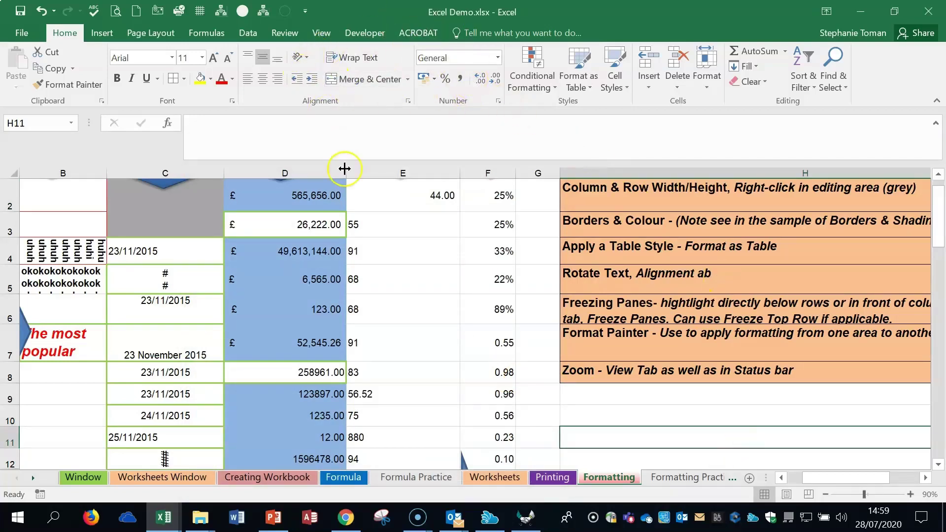
{"action": "left_click", "coordinate": [430, 313]}
{"action": "left_click", "coordinate": [740, 369]}
{"action": "scroll", "coordinate": [740, 369], "scroll_direction": "up", "scroll_amount": 1}
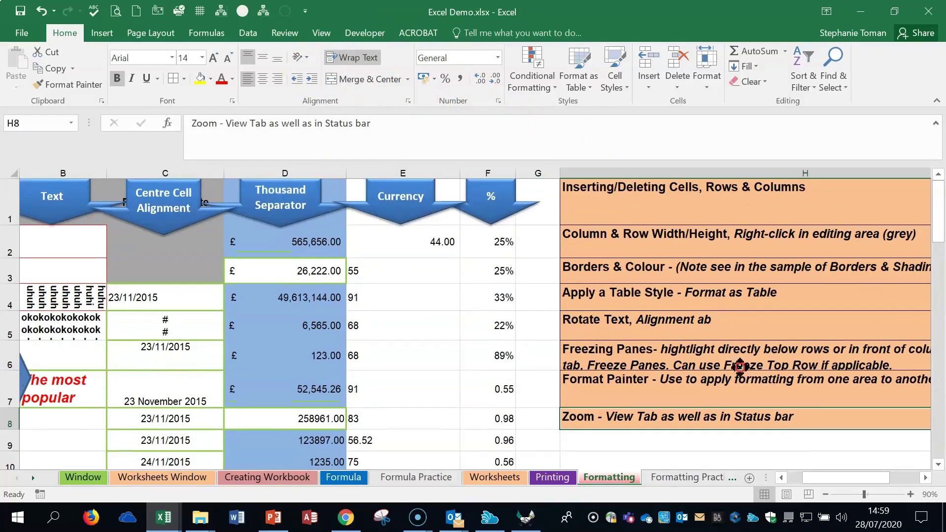
Switch to the Formatting Practice sheet and zoom it to 80%
{"action": "left_click", "coordinate": [666, 477]}
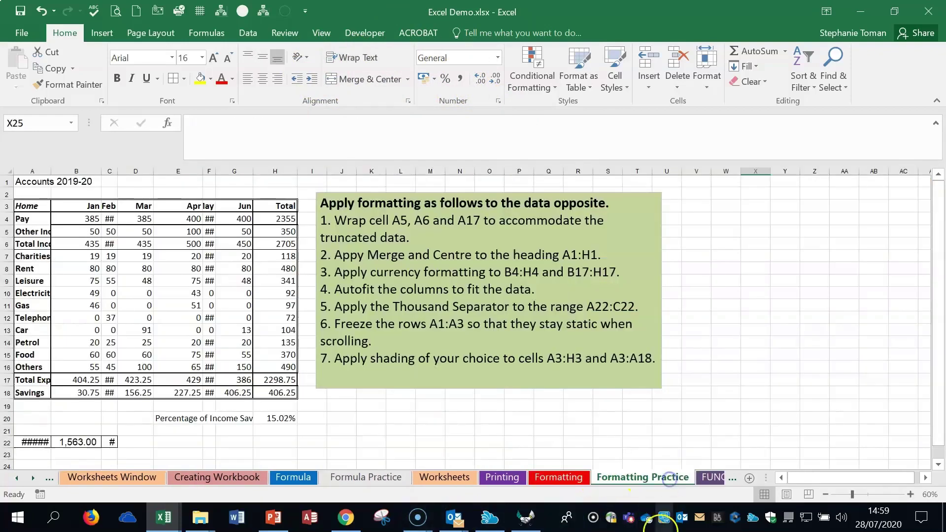
{"action": "left_click", "coordinate": [814, 341]}
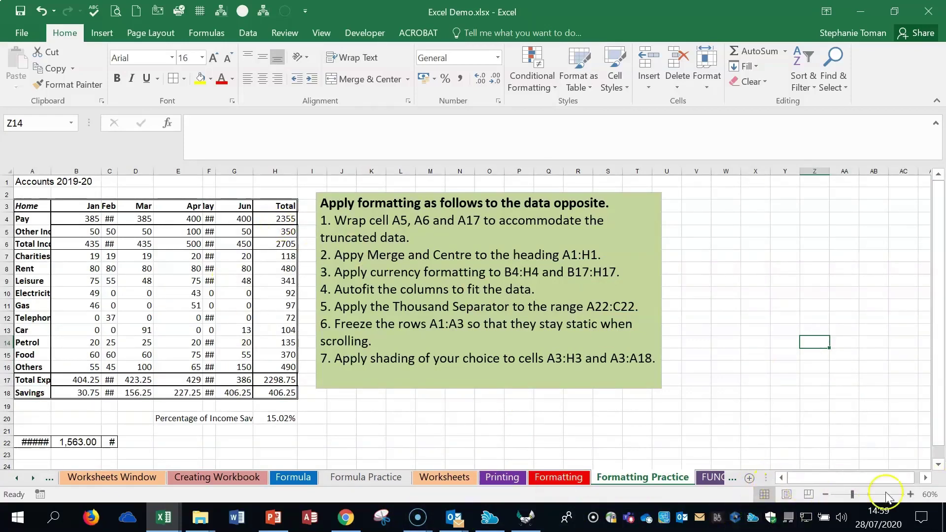
{"action": "left_click", "coordinate": [911, 494]}
{"action": "left_click", "coordinate": [911, 495]}
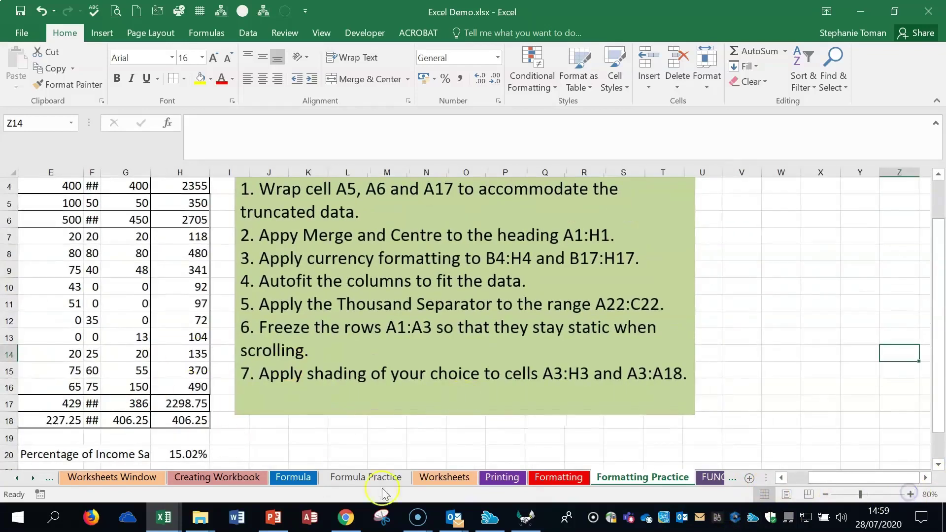
{"action": "left_click_drag", "start_coordinate": [818, 478], "coordinate": [794, 478]}
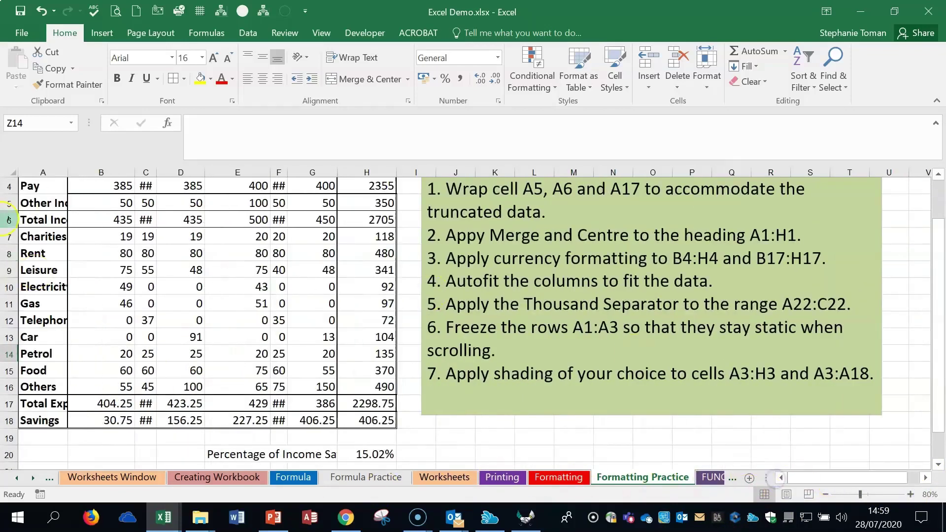
Wrap the text of the labels in A4:A18 and widen column A
{"action": "left_click", "coordinate": [40, 190]}
{"action": "left_click_drag", "start_coordinate": [37, 220], "coordinate": [25, 417]}
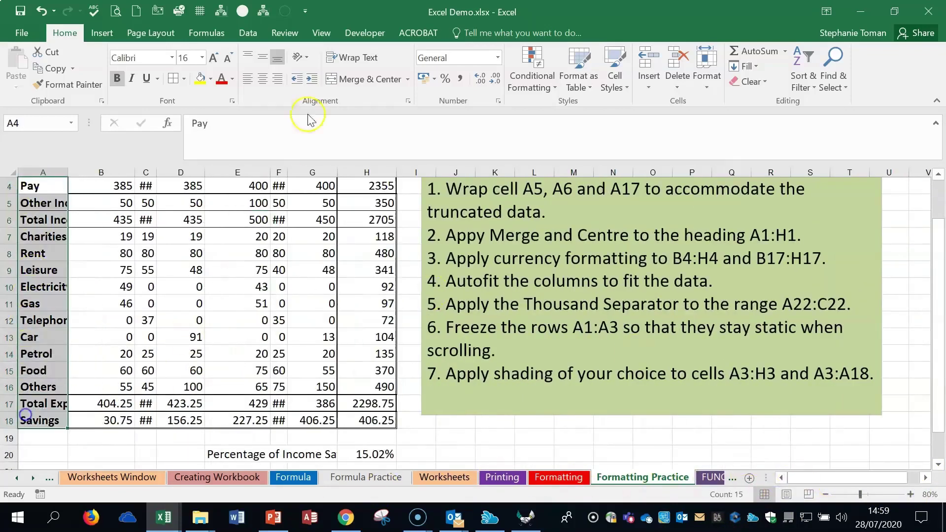
{"action": "left_click", "coordinate": [369, 58]}
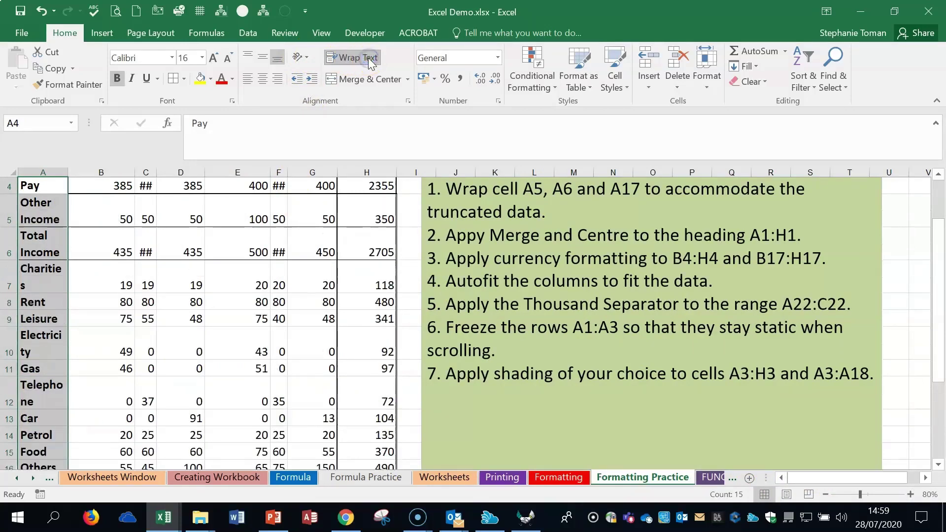
{"action": "left_click", "coordinate": [350, 59]}
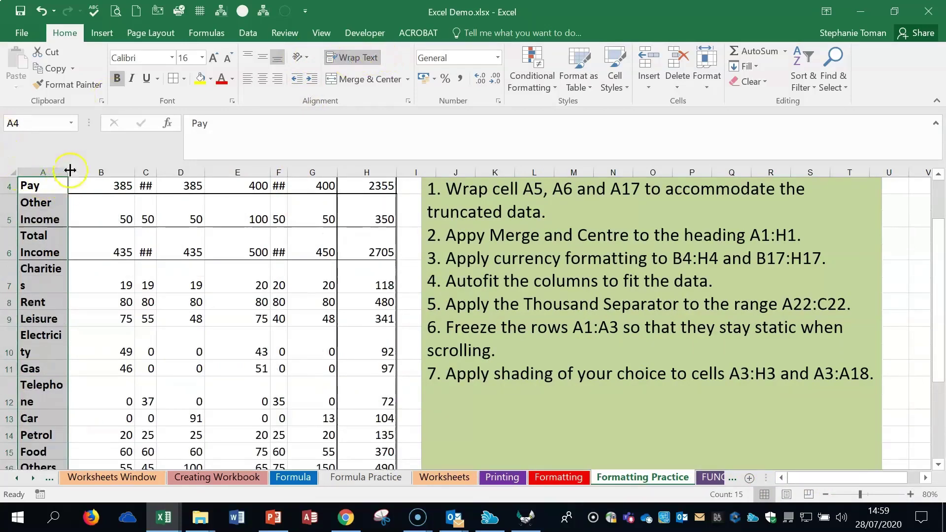
{"action": "left_click_drag", "start_coordinate": [68, 172], "coordinate": [86, 171]}
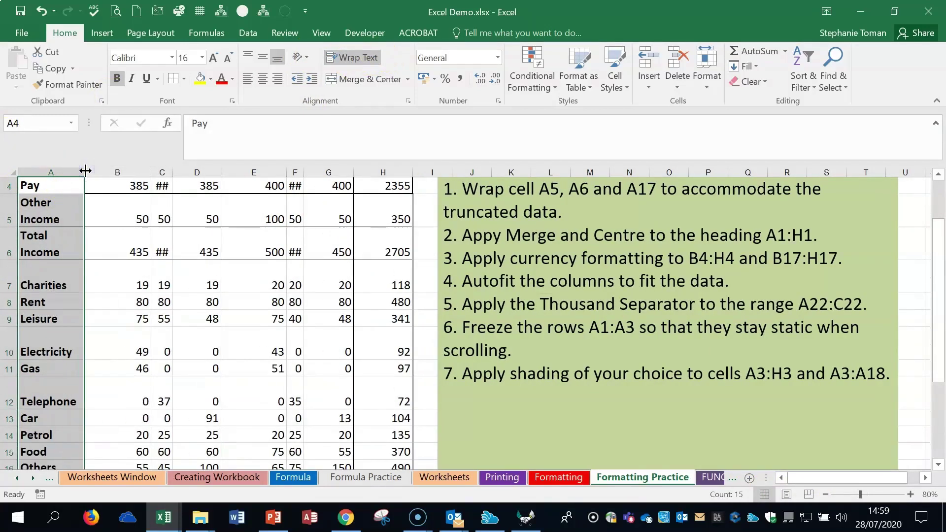
{"action": "scroll", "coordinate": [180, 208], "scroll_direction": "up", "scroll_amount": 1}
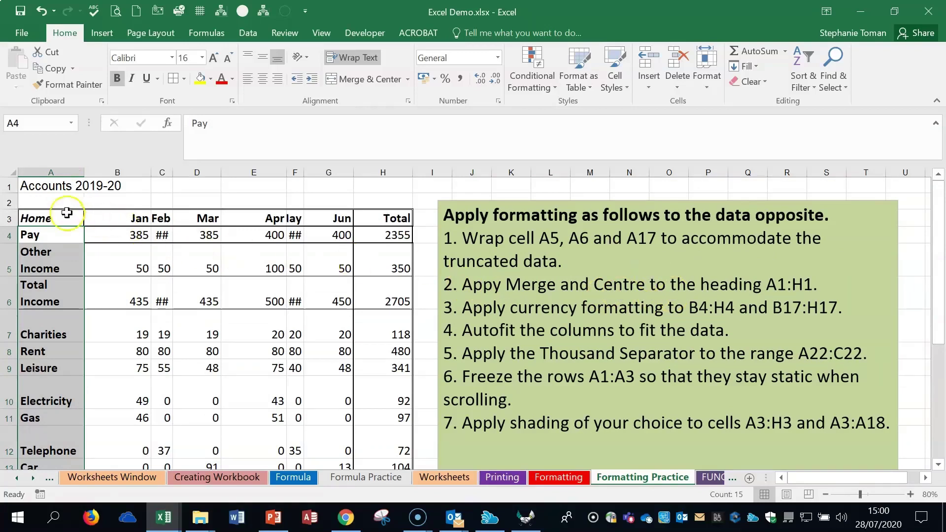
Merge & Center A1:H1 so Accounts 2019-20 is centred over the table
{"action": "left_click_drag", "start_coordinate": [38, 185], "coordinate": [398, 185]}
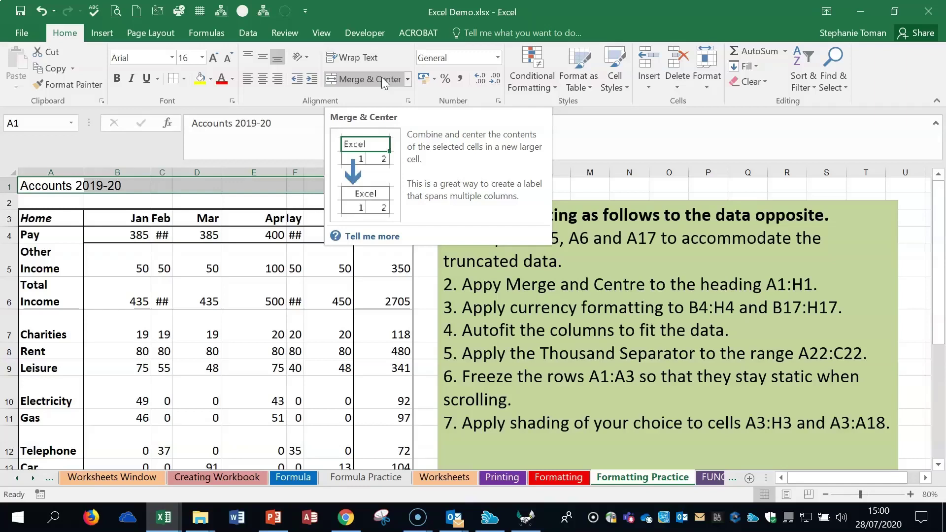
{"action": "left_click_drag", "start_coordinate": [84, 184], "coordinate": [393, 185]}
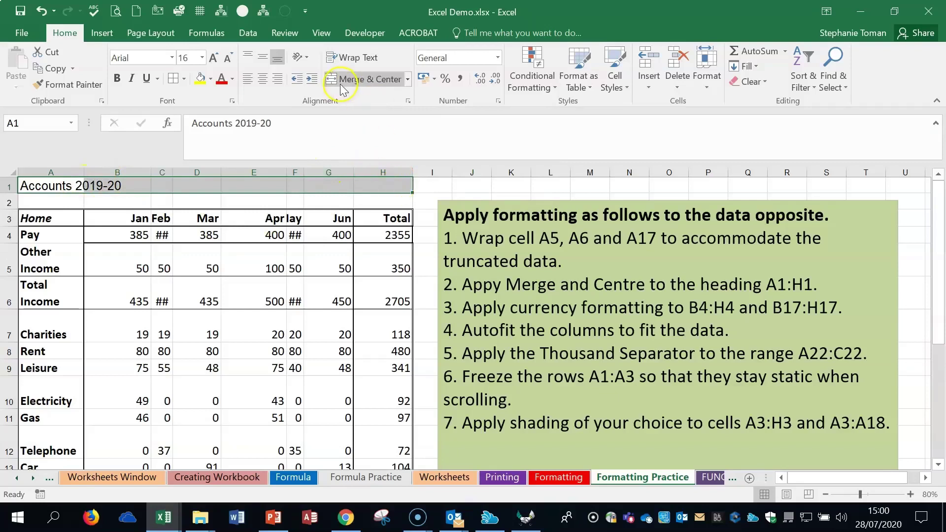
{"action": "left_click", "coordinate": [357, 80]}
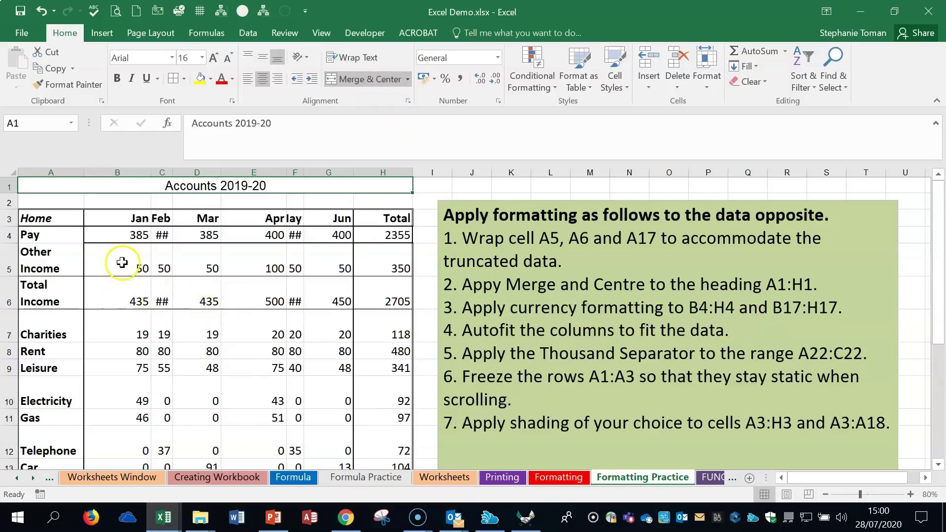
Autofit the May and Feb columns to their values
{"action": "left_click_drag", "start_coordinate": [129, 235], "coordinate": [315, 235]}
{"action": "double_click", "coordinate": [303, 173]}
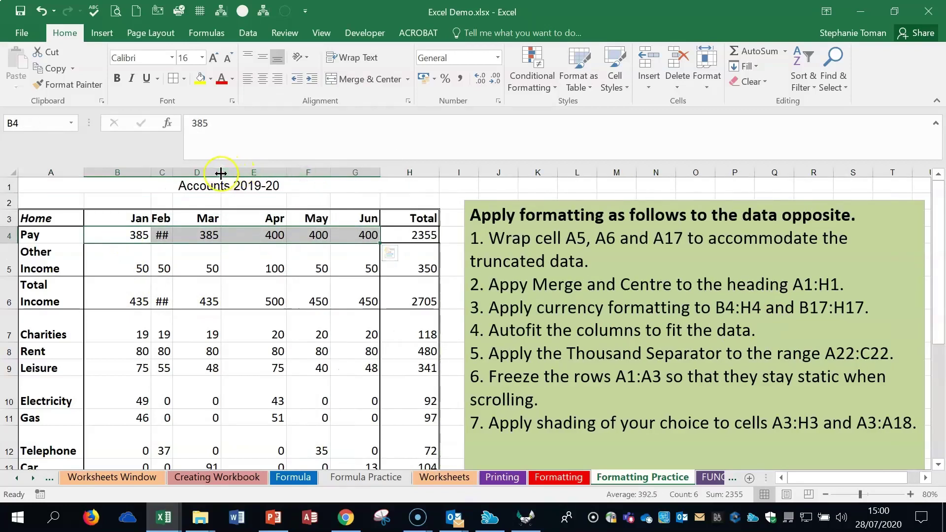
{"action": "double_click", "coordinate": [172, 172]}
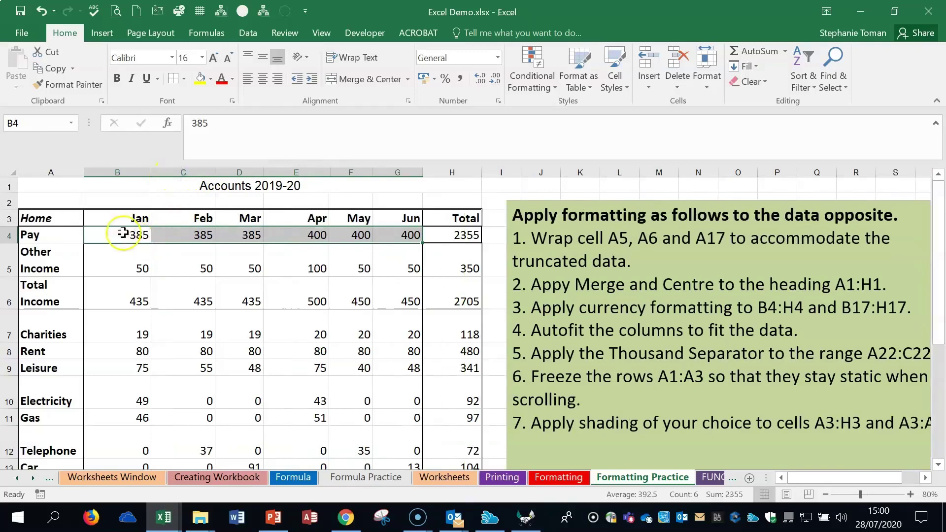
Format the monthly figures from row 4 down as Currency, so Jan shows £385.00
{"action": "left_click_drag", "start_coordinate": [123, 233], "coordinate": [413, 236]}
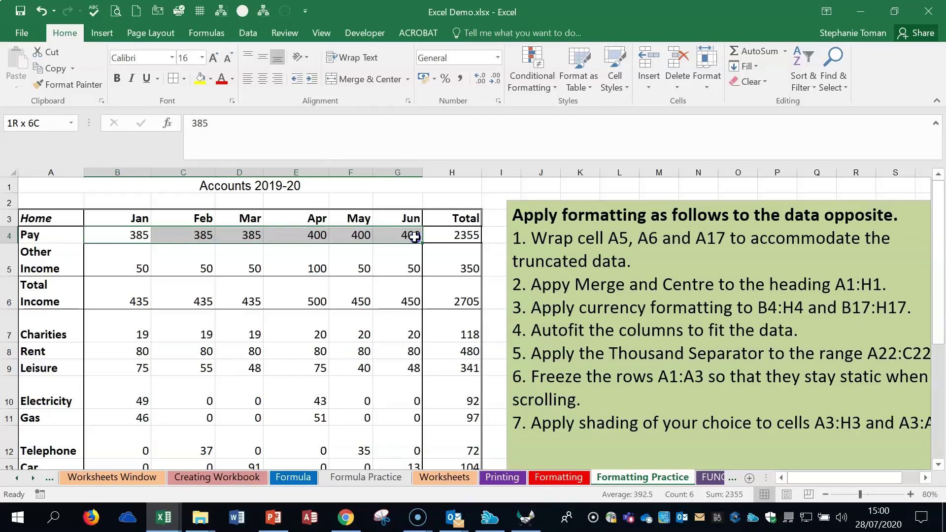
{"action": "left_click_drag", "start_coordinate": [414, 236], "coordinate": [131, 403]}
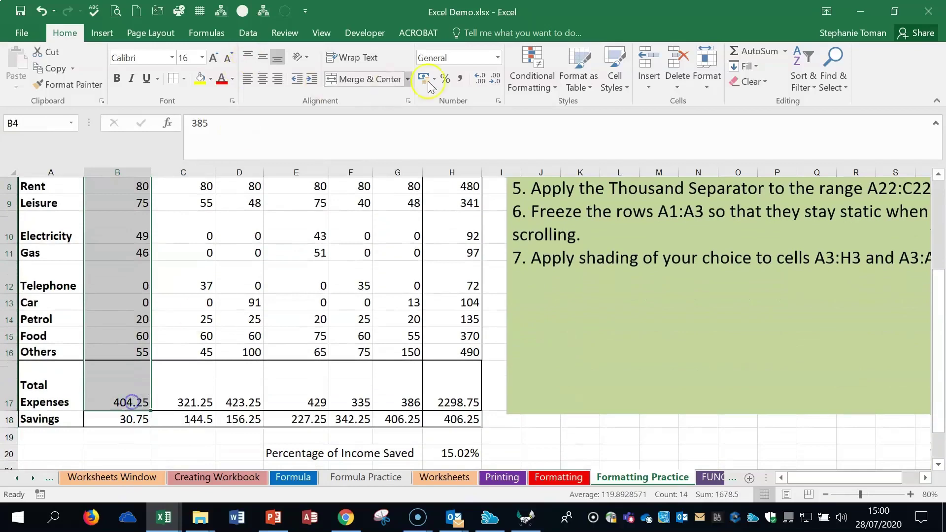
{"action": "left_click", "coordinate": [498, 58]}
{"action": "left_click", "coordinate": [474, 135]}
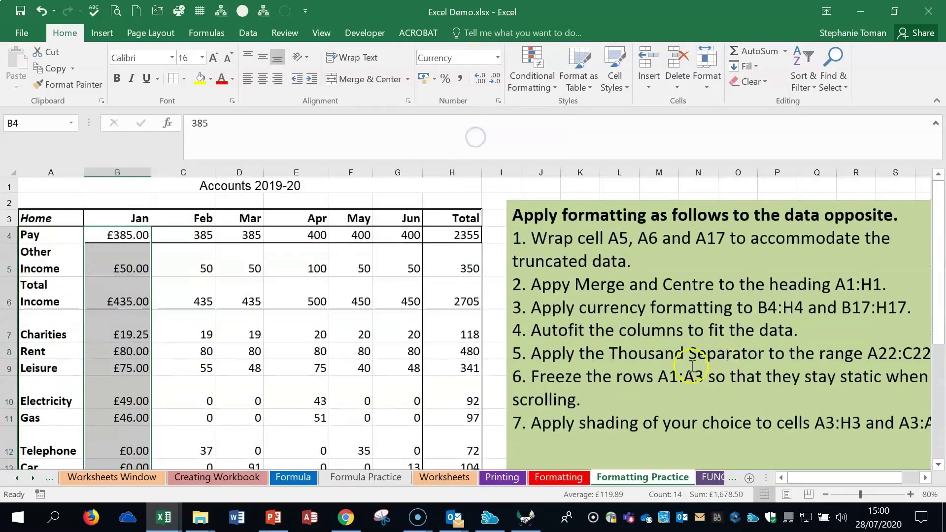
{"action": "left_click", "coordinate": [823, 336]}
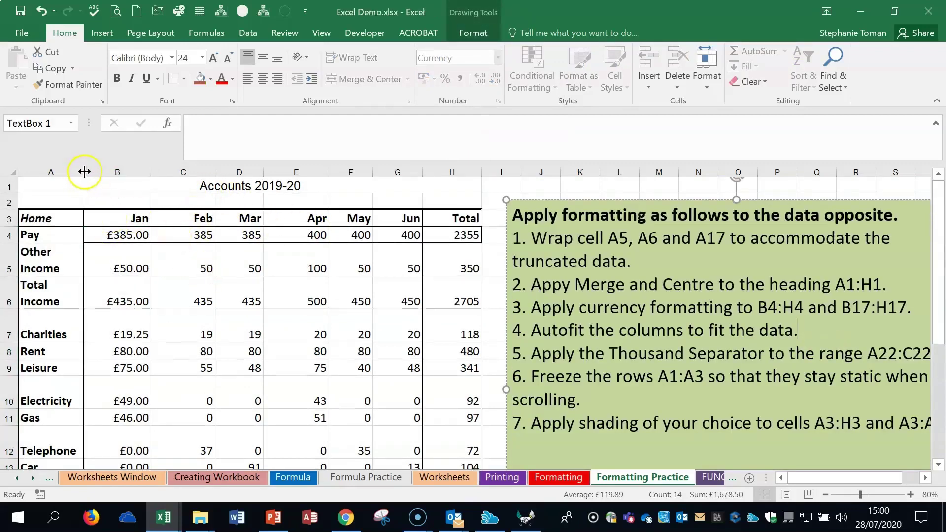
Autofit columns A and B to their labels and currency values
{"action": "left_click_drag", "start_coordinate": [84, 171], "coordinate": [53, 173]}
{"action": "double_click", "coordinate": [54, 172]}
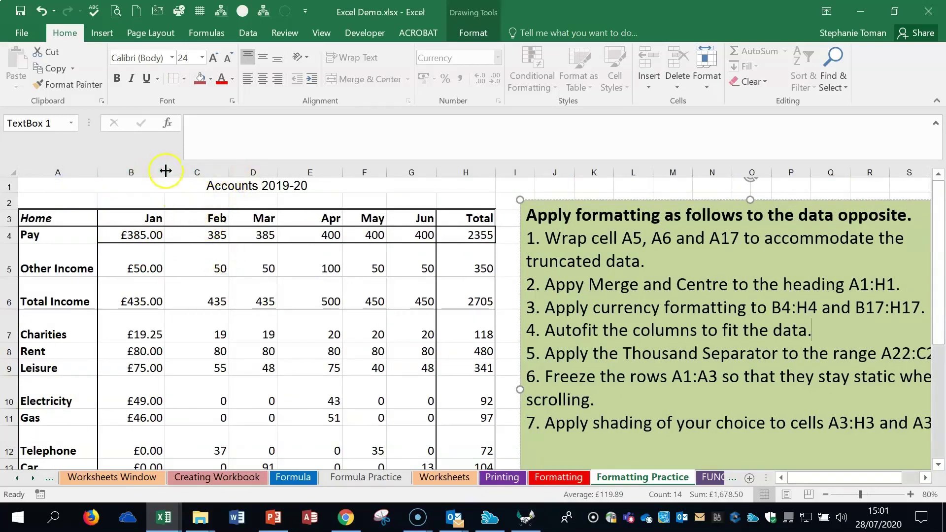
{"action": "left_click_drag", "start_coordinate": [165, 172], "coordinate": [128, 167]}
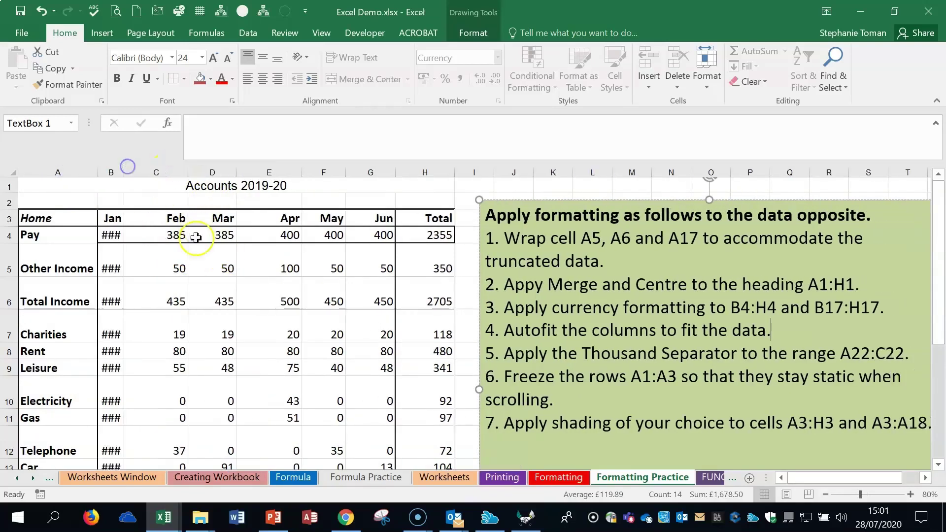
{"action": "double_click", "coordinate": [124, 173]}
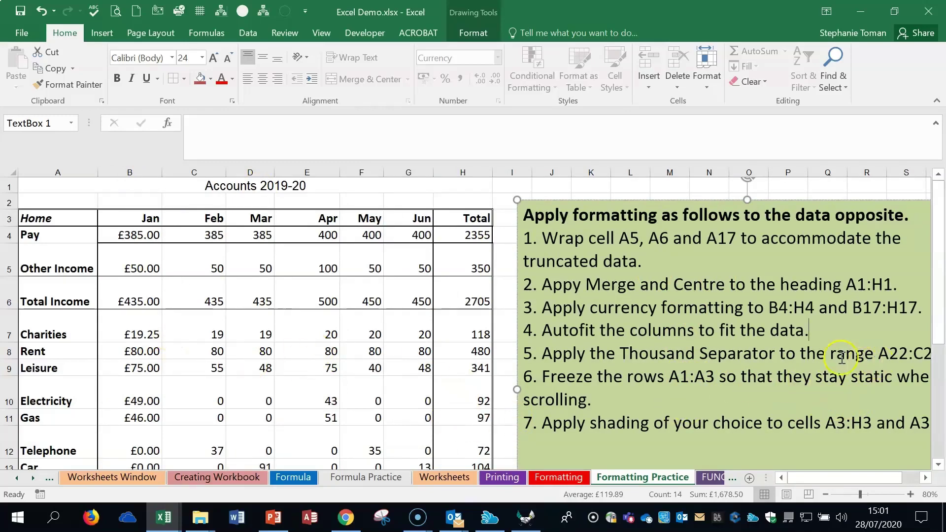
Apply Comma Style to A22:C22, giving 15,226.00, 1,563.00 and 1,526.00
{"action": "scroll", "coordinate": [284, 383], "scroll_direction": "down", "scroll_amount": 2}
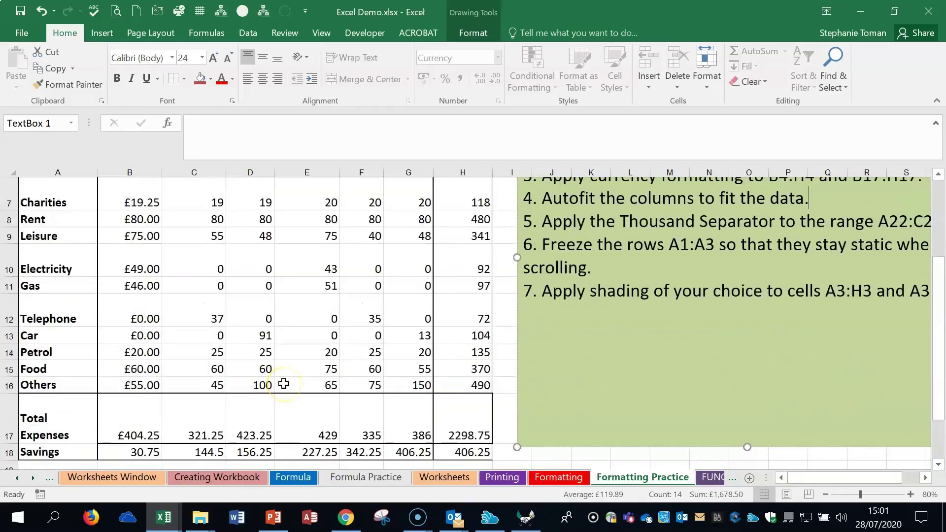
{"action": "scroll", "coordinate": [284, 384], "scroll_direction": "down", "scroll_amount": 1}
{"action": "left_click_drag", "start_coordinate": [59, 451], "coordinate": [189, 454]}
{"action": "left_click", "coordinate": [457, 78]}
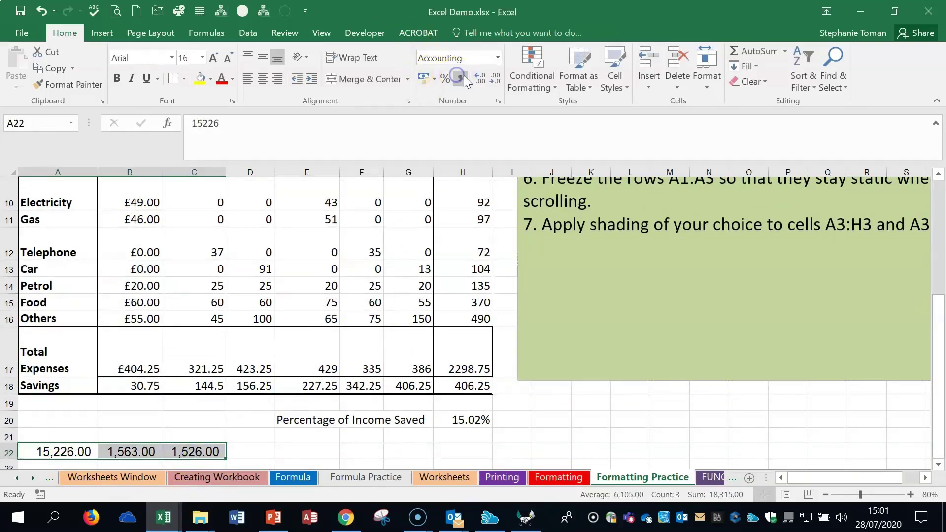
{"action": "left_click", "coordinate": [499, 58]}
{"action": "left_click", "coordinate": [473, 88]}
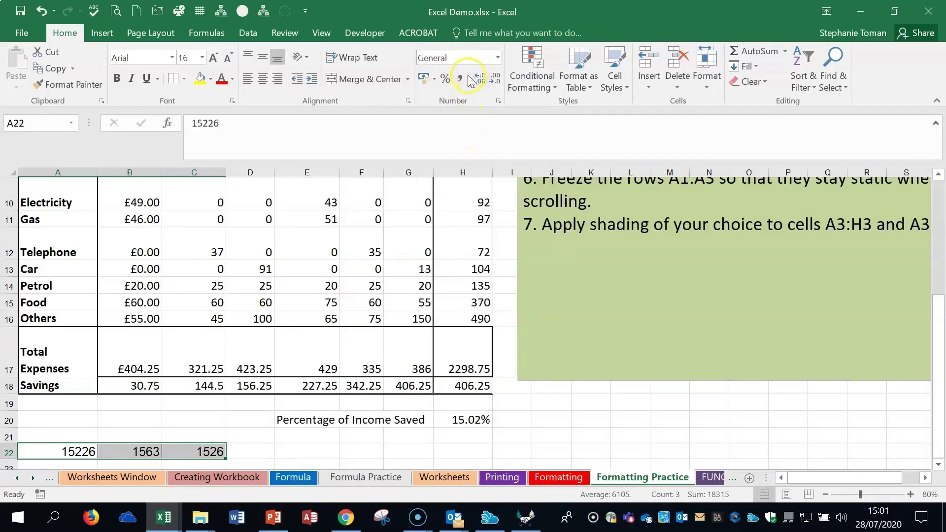
{"action": "left_click", "coordinate": [460, 79]}
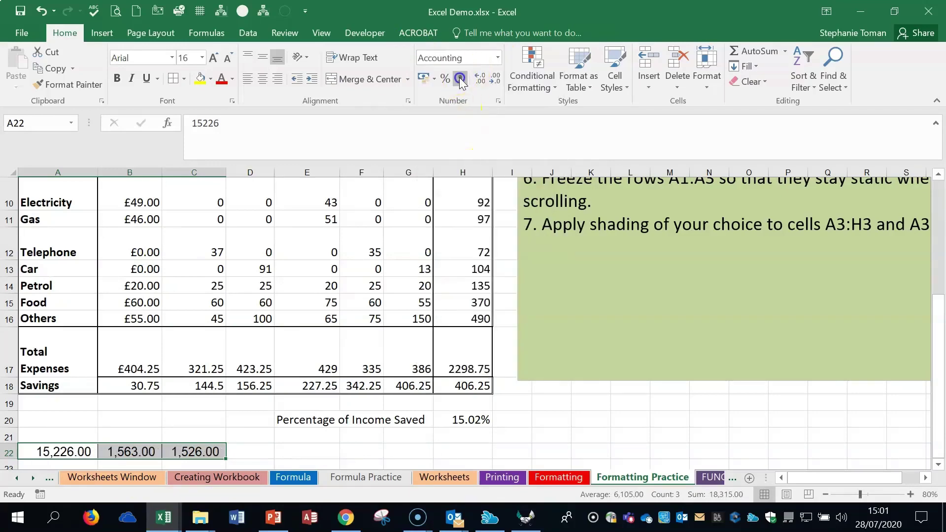
{"action": "left_click", "coordinate": [764, 304]}
{"action": "scroll", "coordinate": [766, 306], "scroll_direction": "up", "scroll_amount": 2}
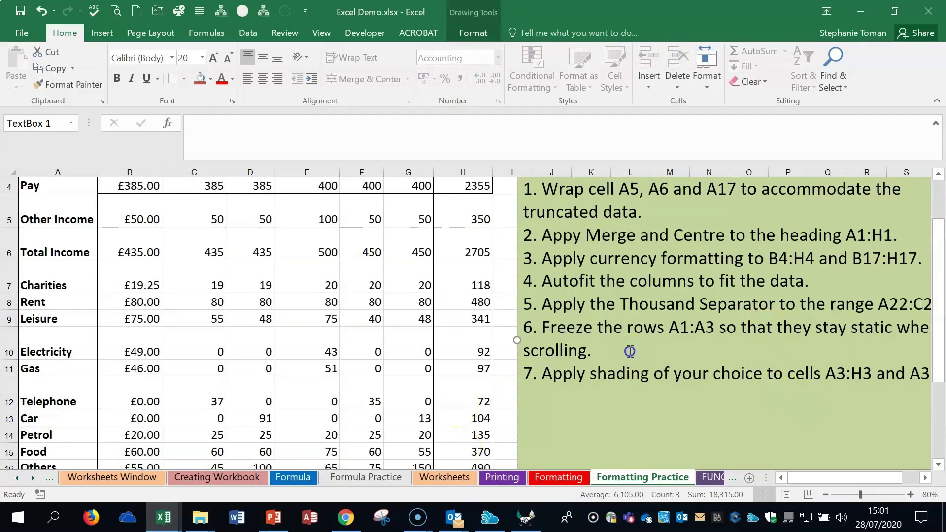
{"action": "scroll", "coordinate": [705, 352], "scroll_direction": "up", "scroll_amount": 1}
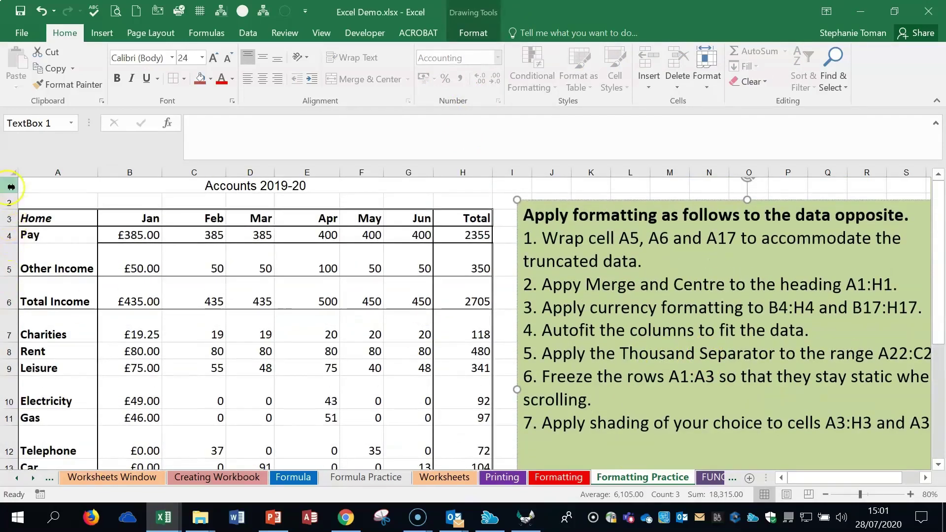
Select row 4 and view the Freeze Panes options, closing them without choosing
{"action": "left_click", "coordinate": [8, 235]}
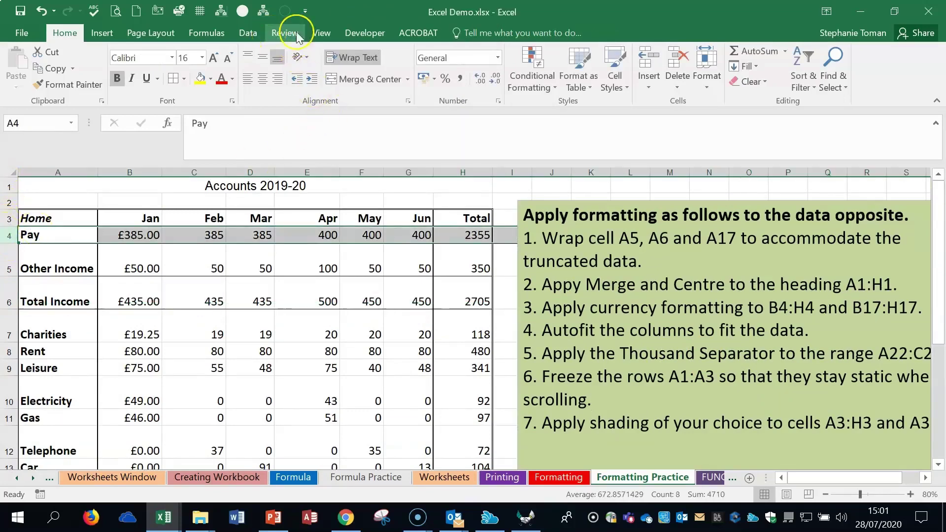
{"action": "left_click", "coordinate": [323, 33]}
{"action": "left_click", "coordinate": [447, 74]}
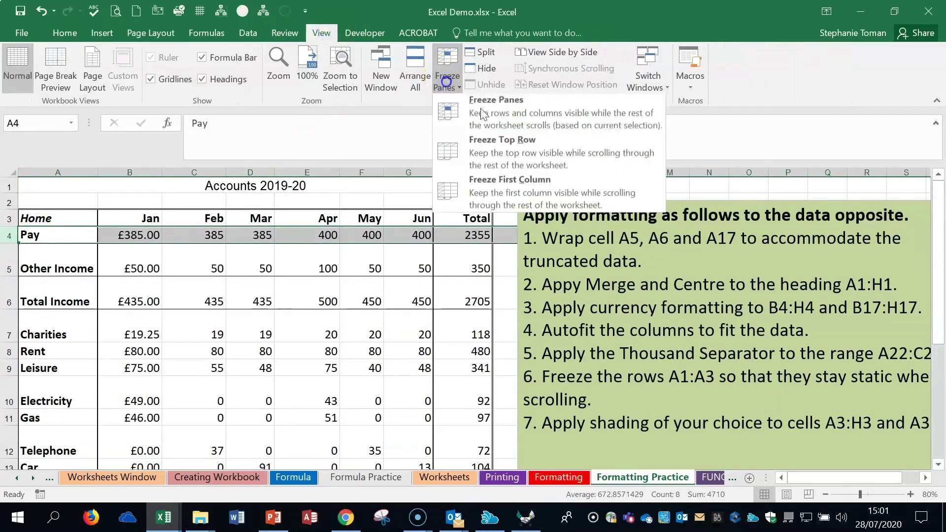
{"action": "left_click", "coordinate": [329, 367]}
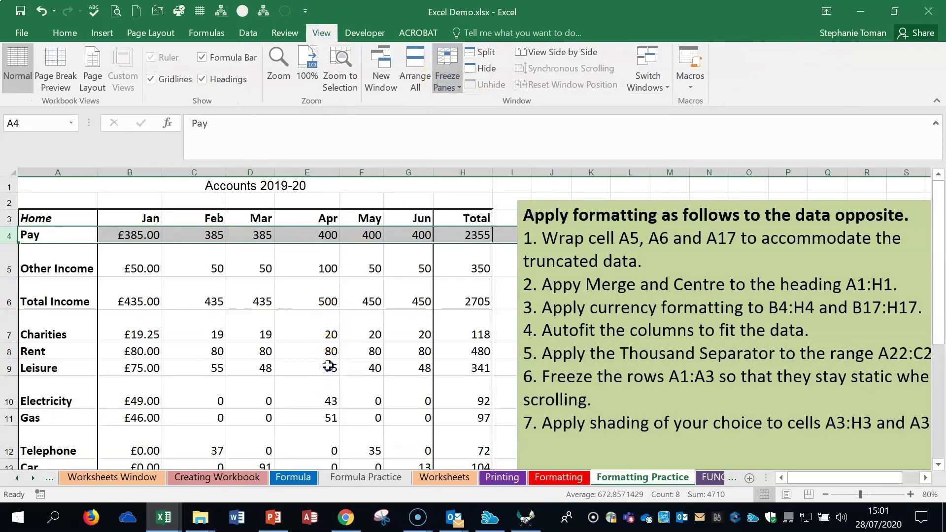
{"action": "scroll", "coordinate": [340, 362], "scroll_direction": "down", "scroll_amount": 2}
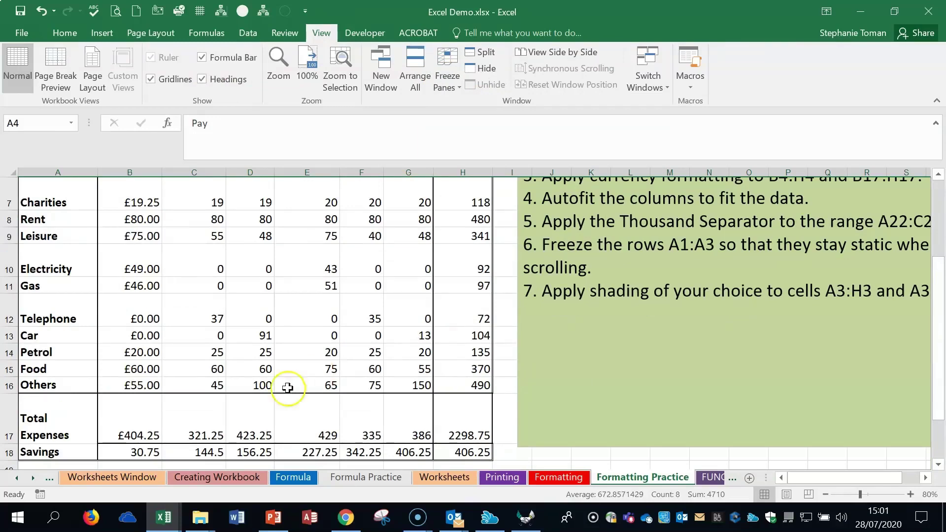
{"action": "scroll", "coordinate": [138, 239], "scroll_direction": "up", "scroll_amount": 2}
Select the header row A3:H3 and return to the Home tab
{"action": "left_click_drag", "start_coordinate": [44, 223], "coordinate": [470, 219]}
{"action": "left_click", "coordinate": [102, 34]}
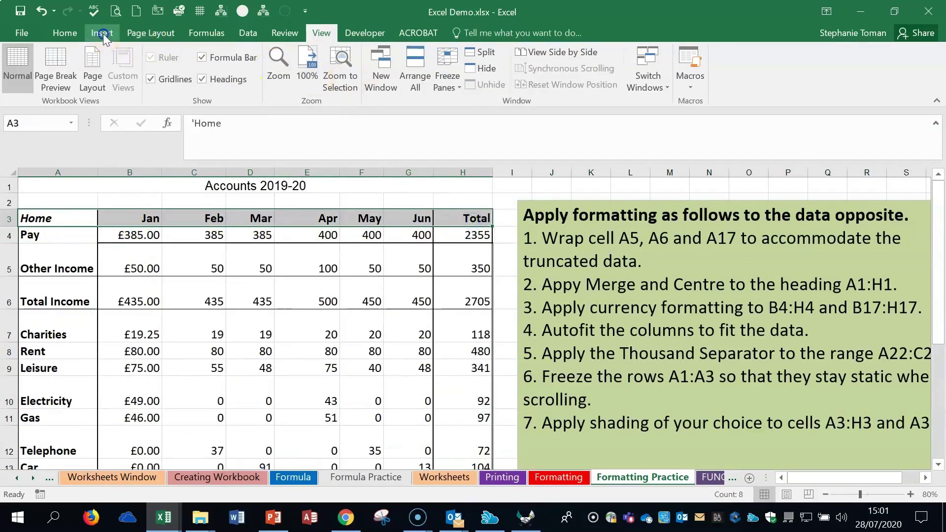
{"action": "left_click", "coordinate": [65, 33]}
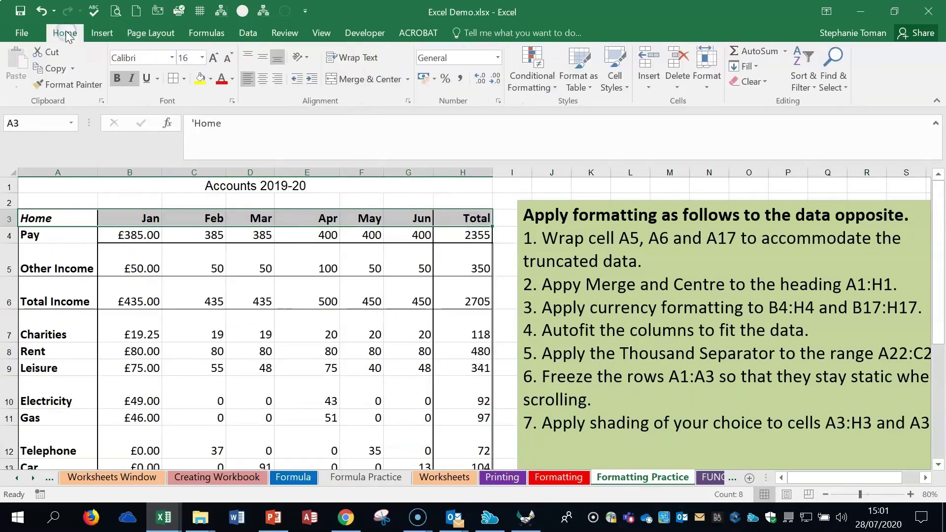
Fill the header row A3:H3 with Light Blue
{"action": "left_click", "coordinate": [211, 80]}
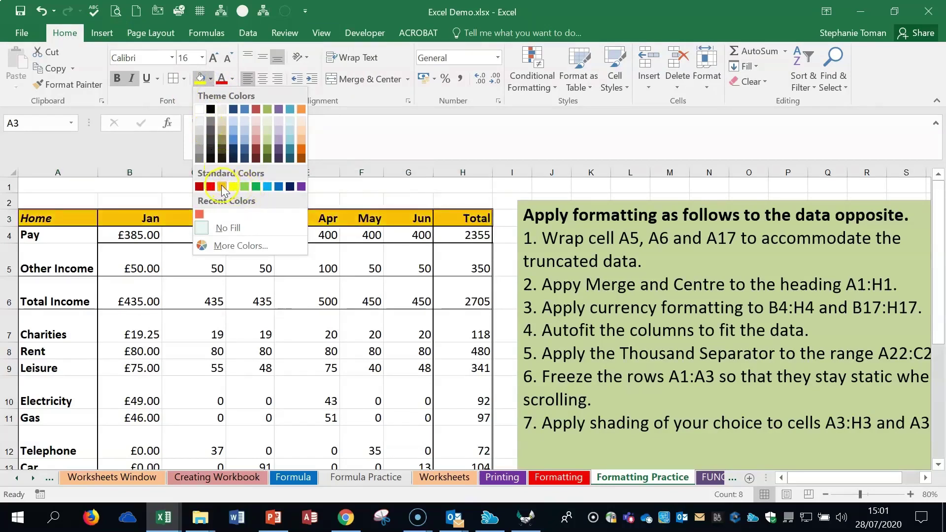
{"action": "left_click", "coordinate": [267, 186]}
{"action": "left_click", "coordinate": [315, 281]}
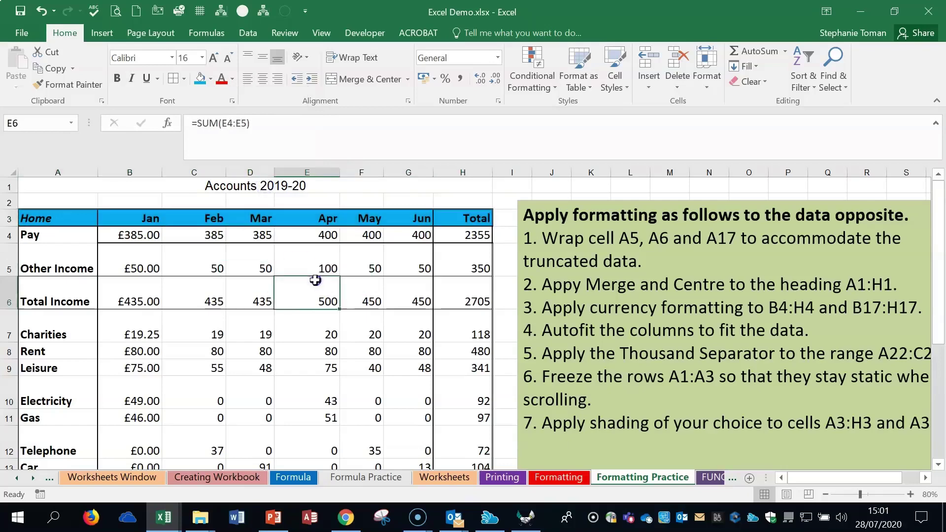
Move to the FUNCTIONS sheet
{"action": "left_click", "coordinate": [804, 377]}
{"action": "scroll", "coordinate": [830, 376], "scroll_direction": "down", "scroll_amount": 1}
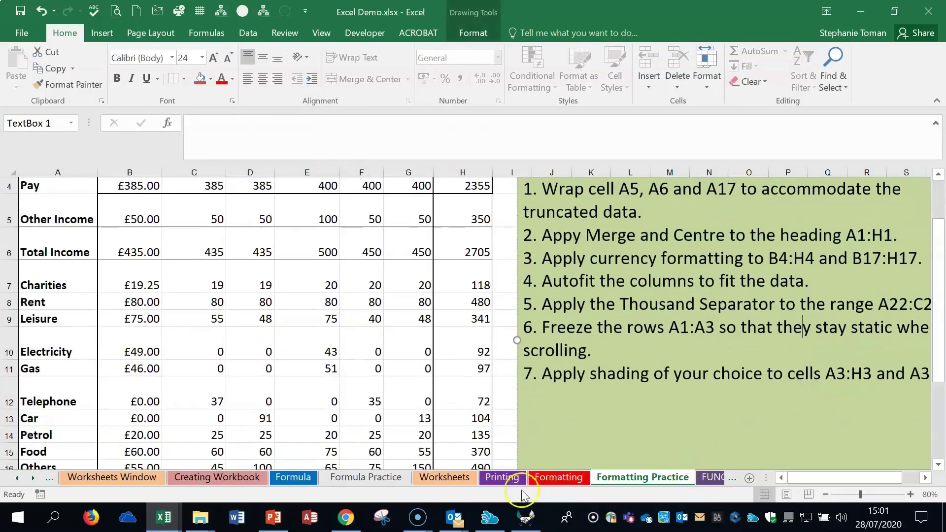
{"action": "left_click", "coordinate": [707, 478]}
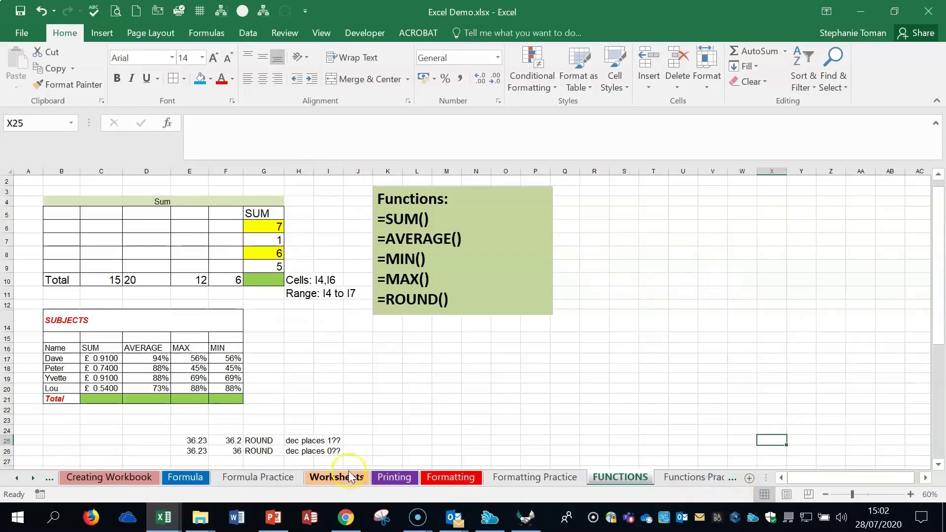